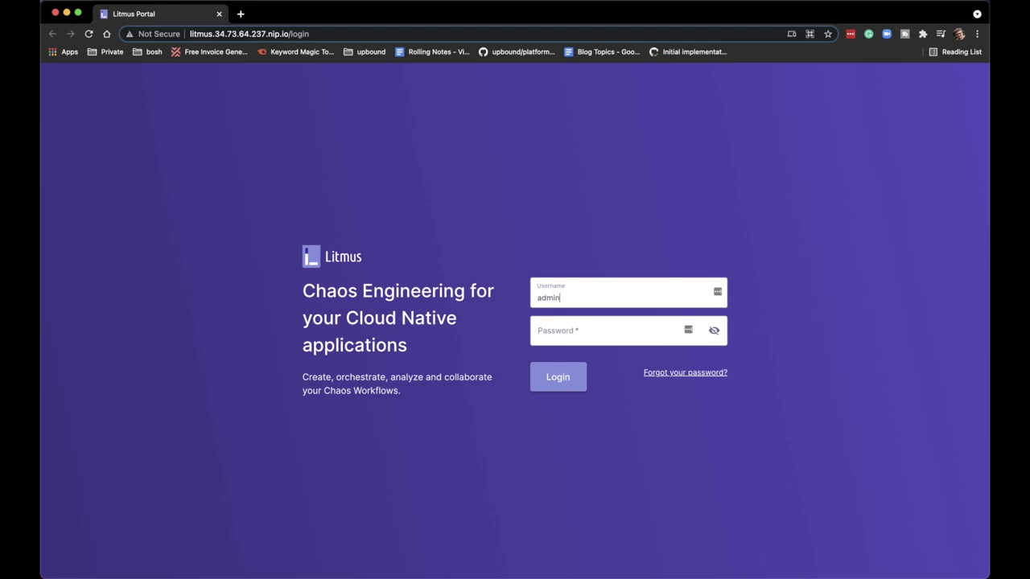
- Log in as admin with the account password and skip choosing a new password
left_click(611, 335)
key("Return")
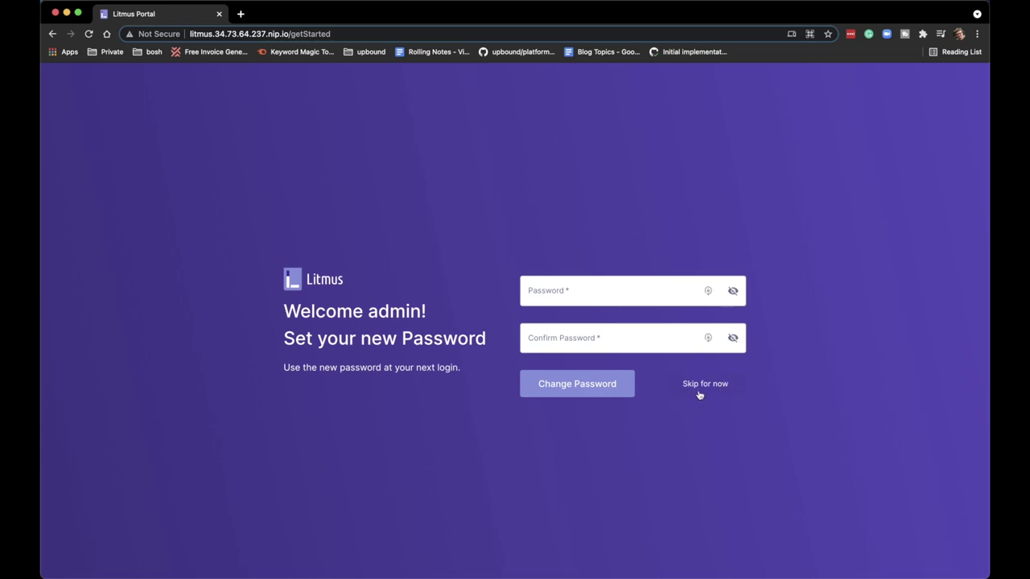
left_click(705, 385)
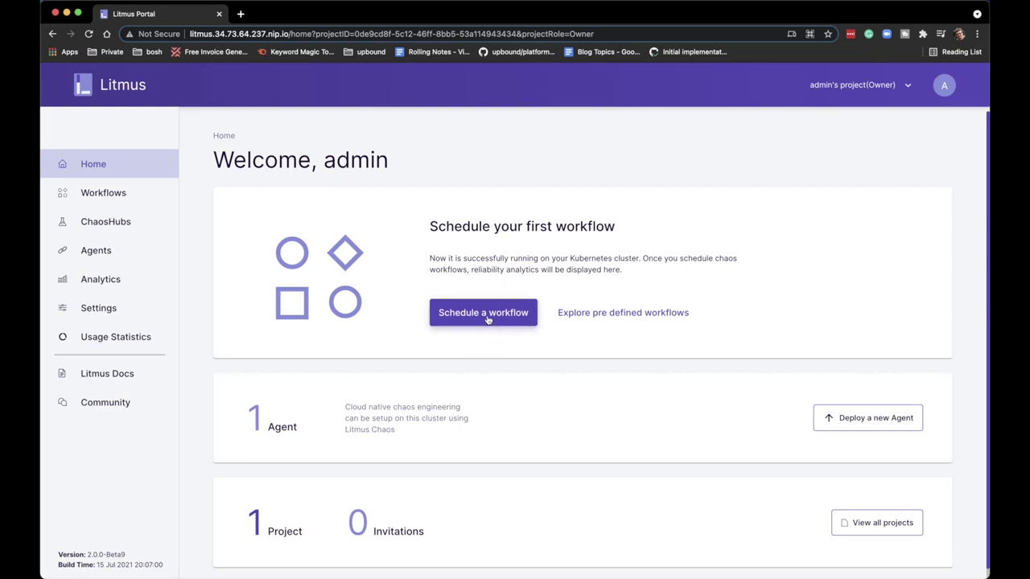
- Schedule a new chaos workflow on the Self-Agent cluster and enlarge the page view
left_click(487, 319)
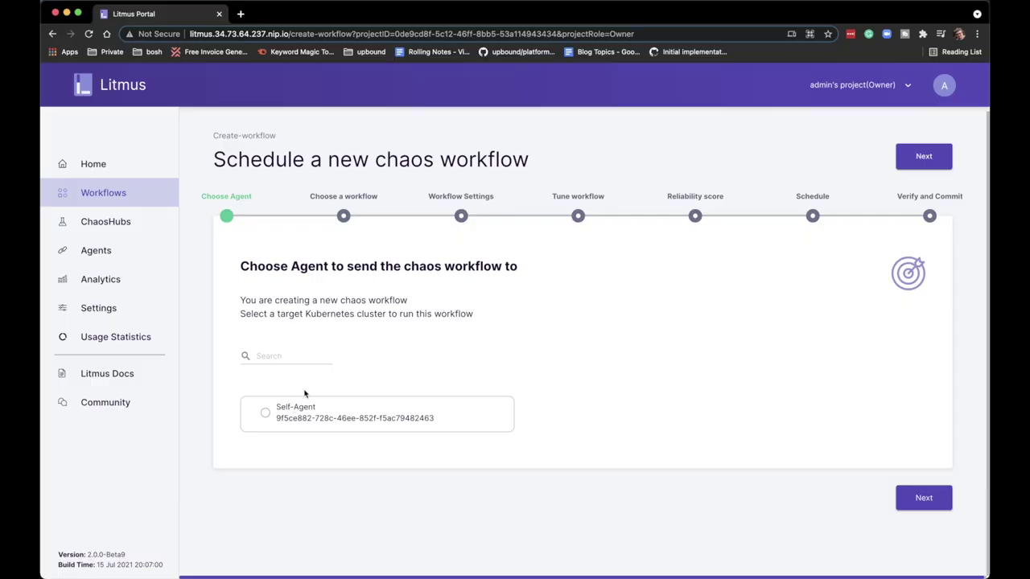
left_click(259, 418)
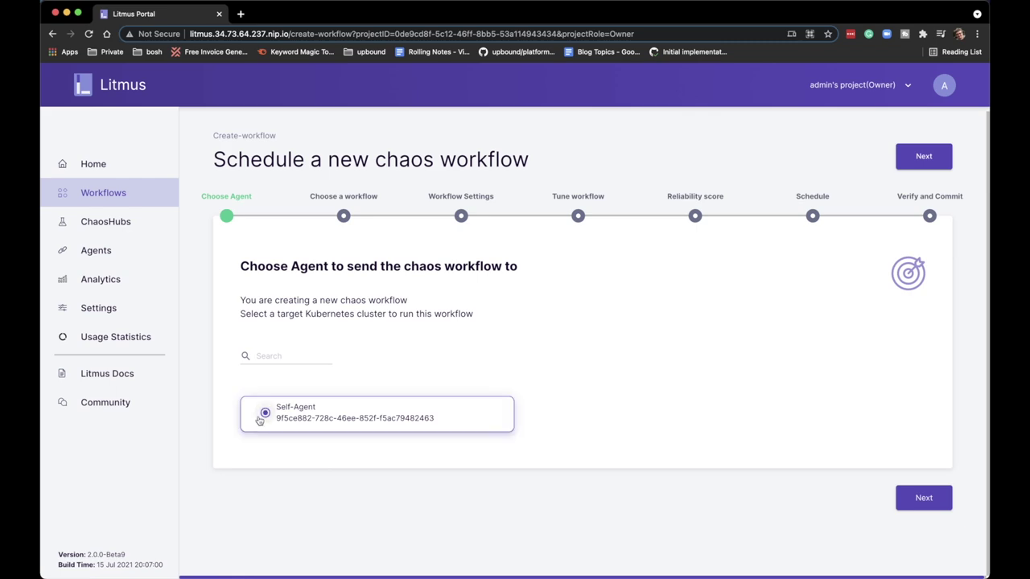
left_click(924, 498)
key("super+equal")
key("super+equal")
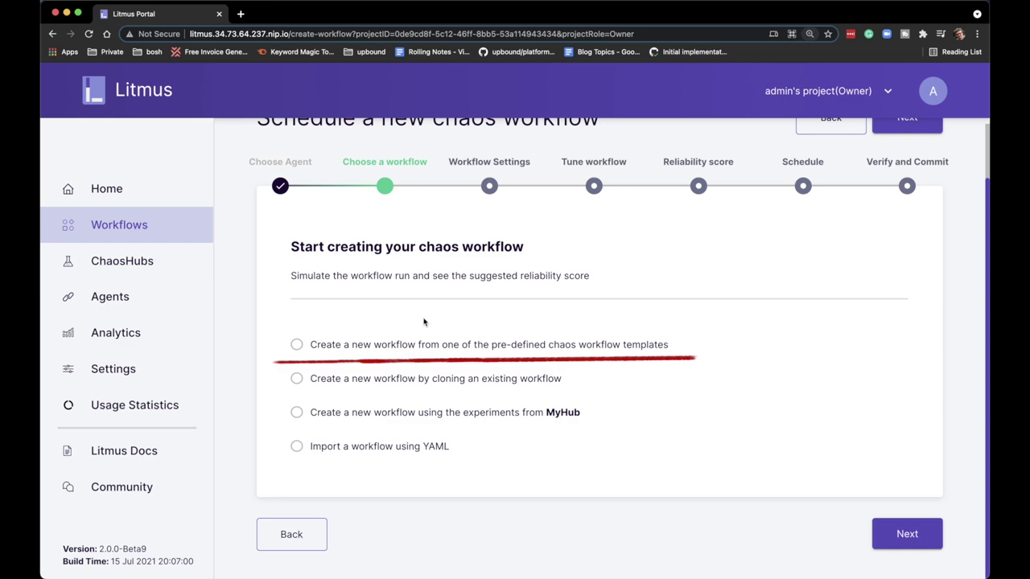
- Build the workflow from the pre-defined podtato-head template, keeping its name podtato-head and description
left_click(322, 346)
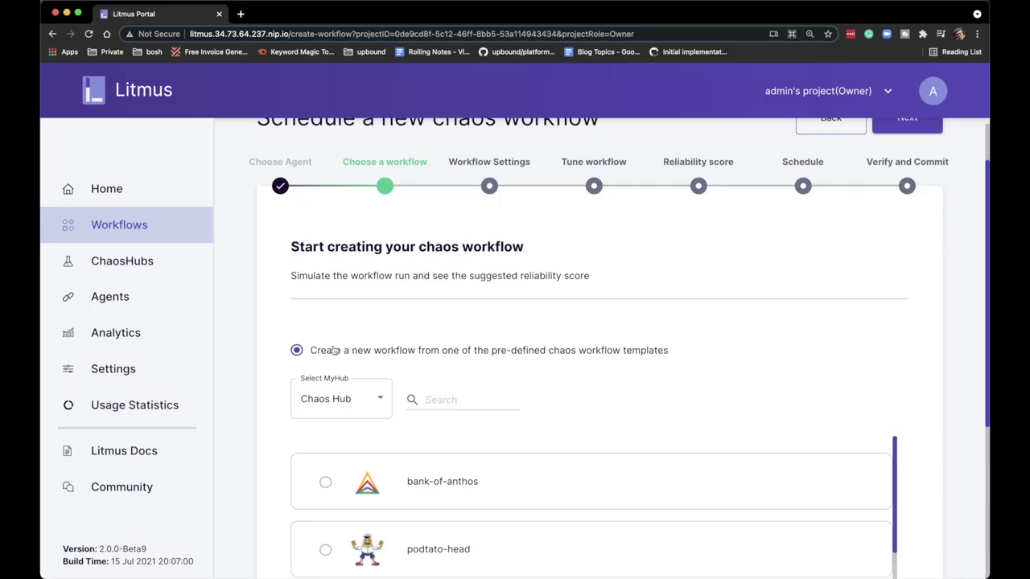
scroll(516, 397, "down", 1)
scroll(516, 397, "down", 2)
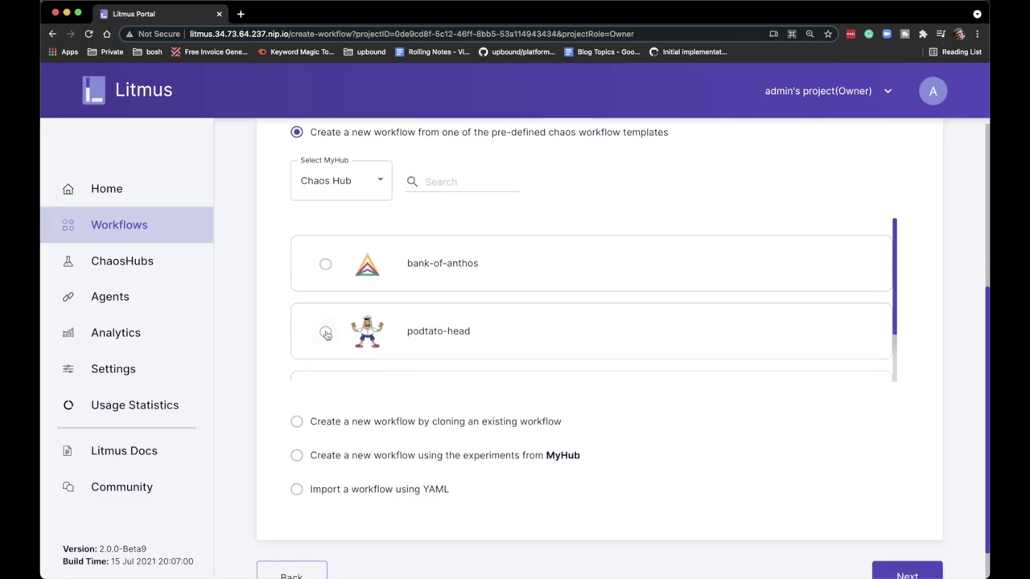
left_click(326, 334)
scroll(715, 502, "down", 2)
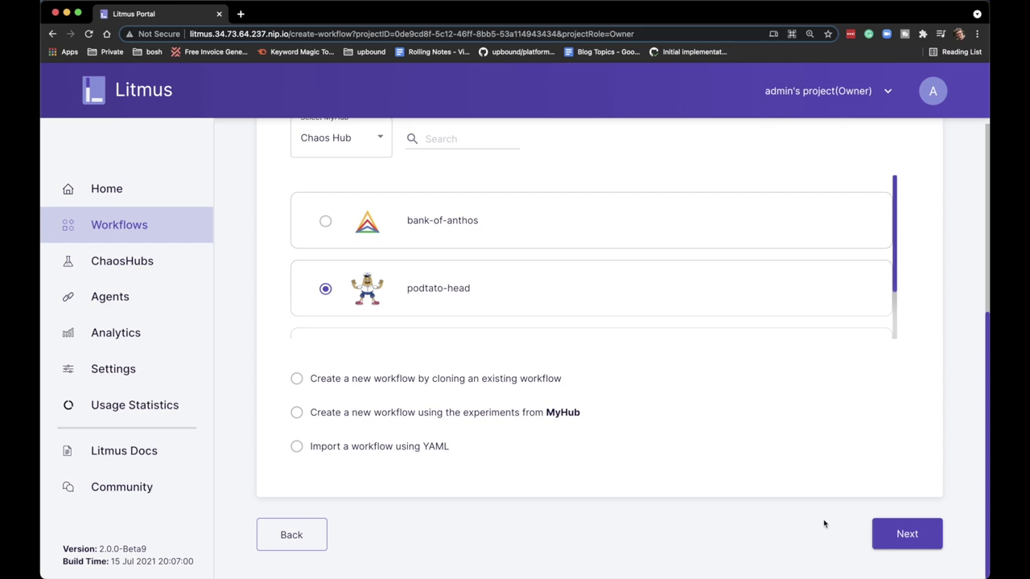
left_click(901, 541)
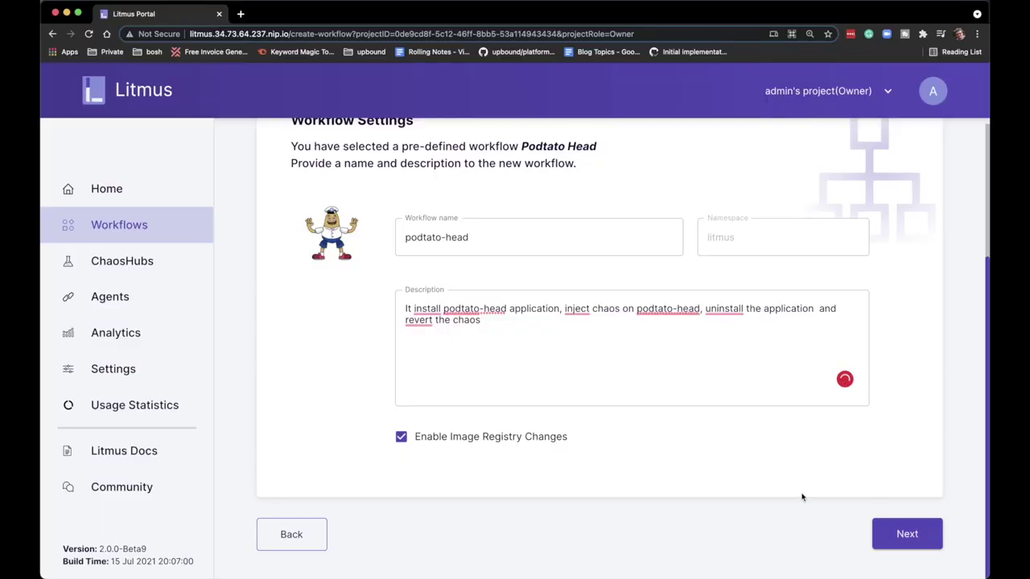
- Show podtato-main-pod-delete-chaos target settings: deployment kind, label name=podtato-main, retain cleanup policy
left_click(906, 536)
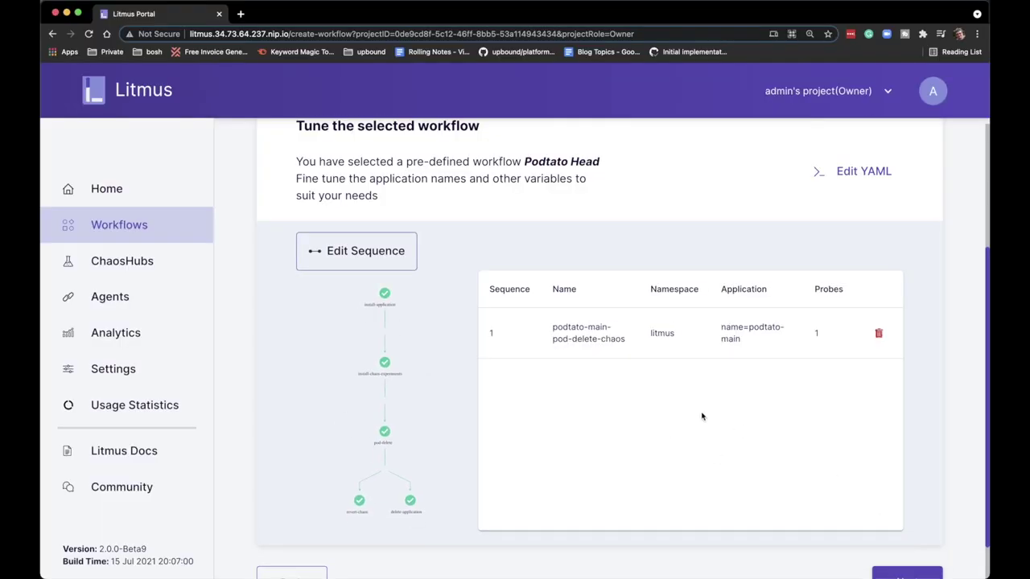
scroll(702, 415, "down", 2)
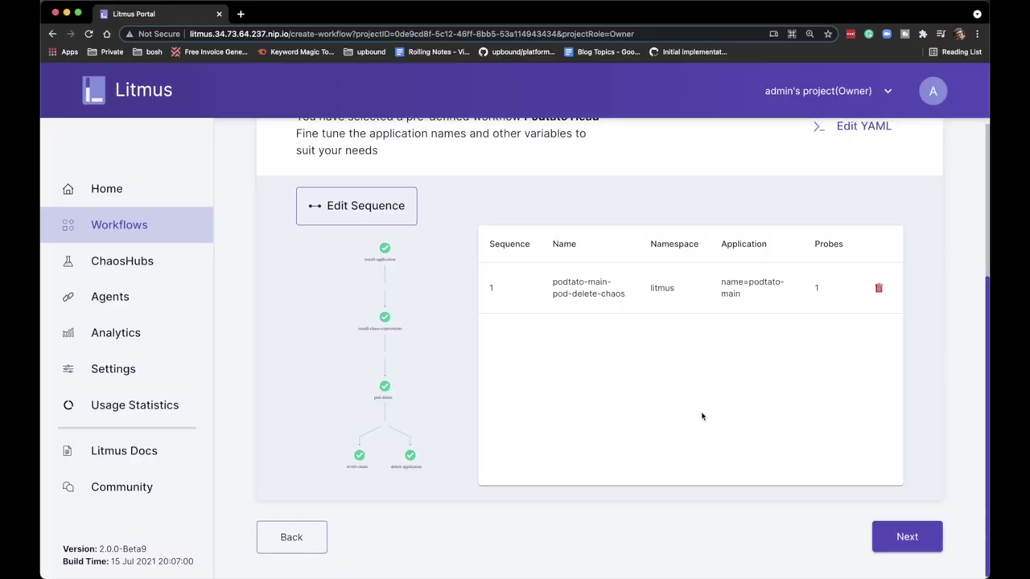
left_click(586, 291)
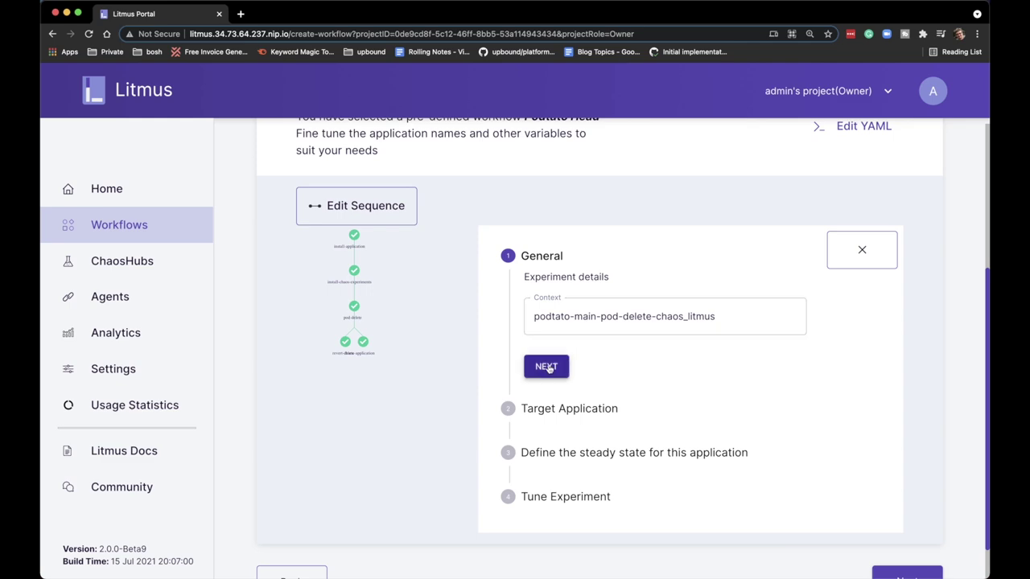
left_click(546, 366)
scroll(786, 405, "down", 5)
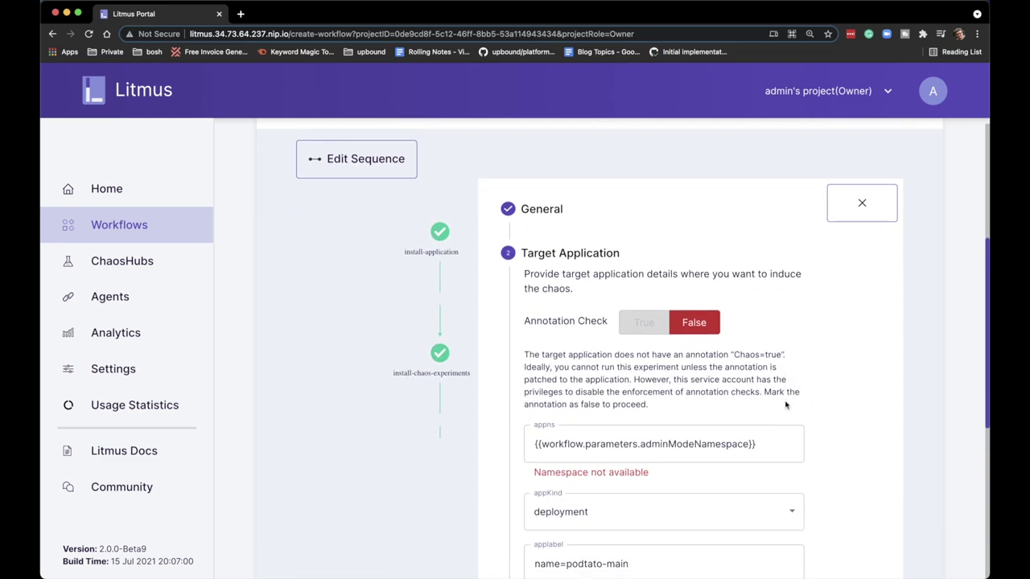
scroll(786, 404, "down", 2)
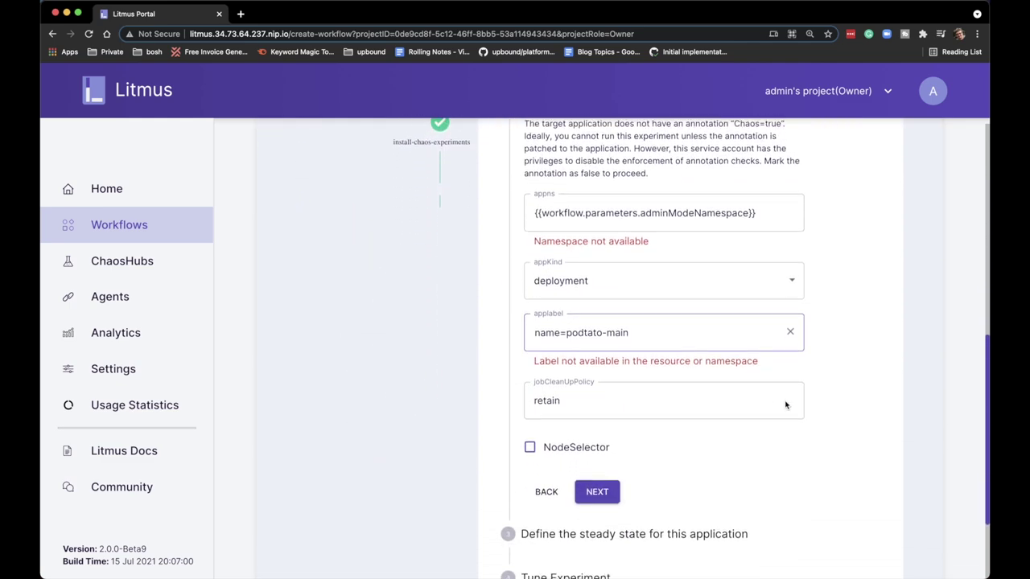
scroll(786, 404, "down", 2)
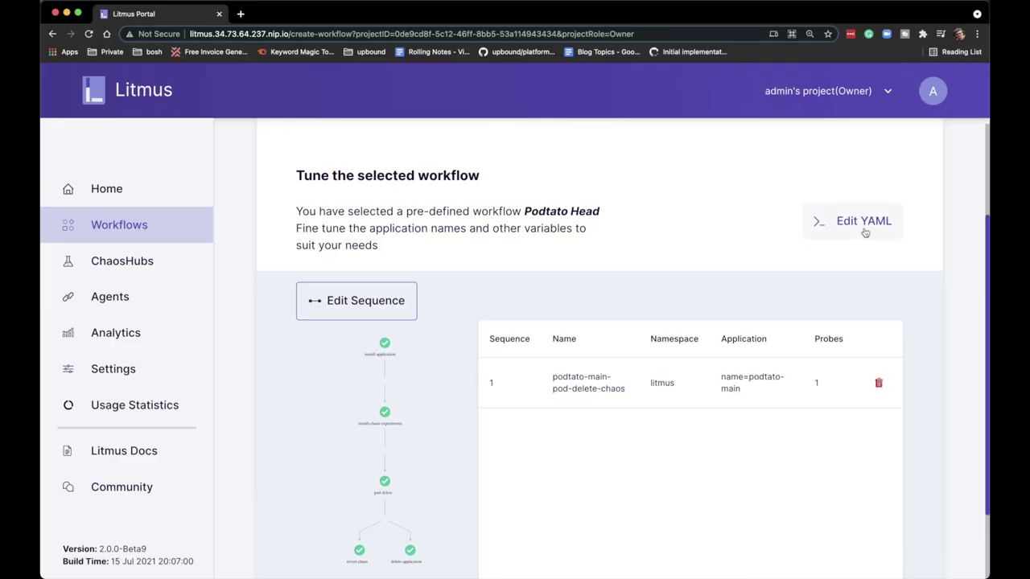
- Read through the podtato-head workflow YAML from apiVersion to the end, then close the editor
left_click(863, 231)
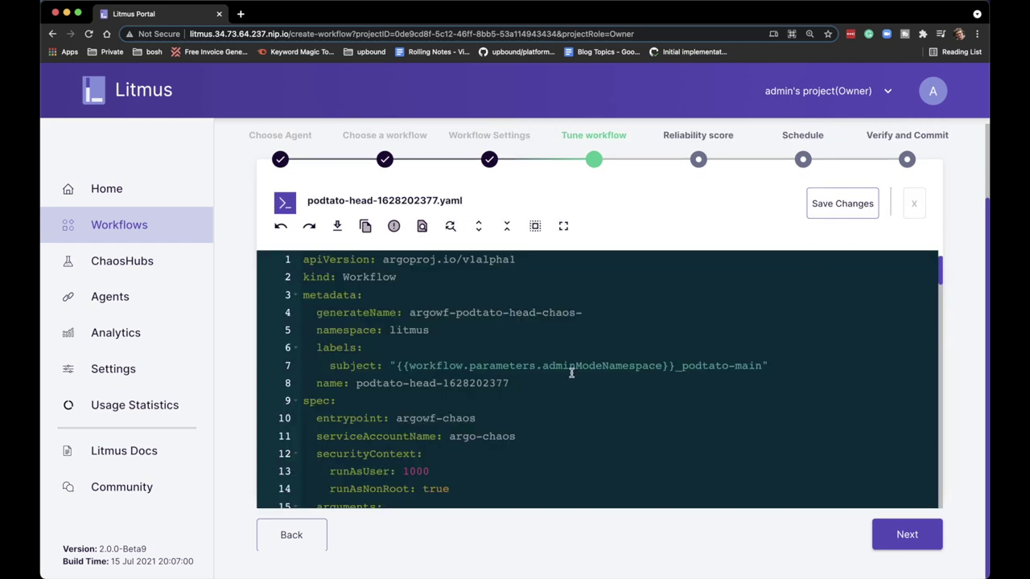
left_click(371, 277)
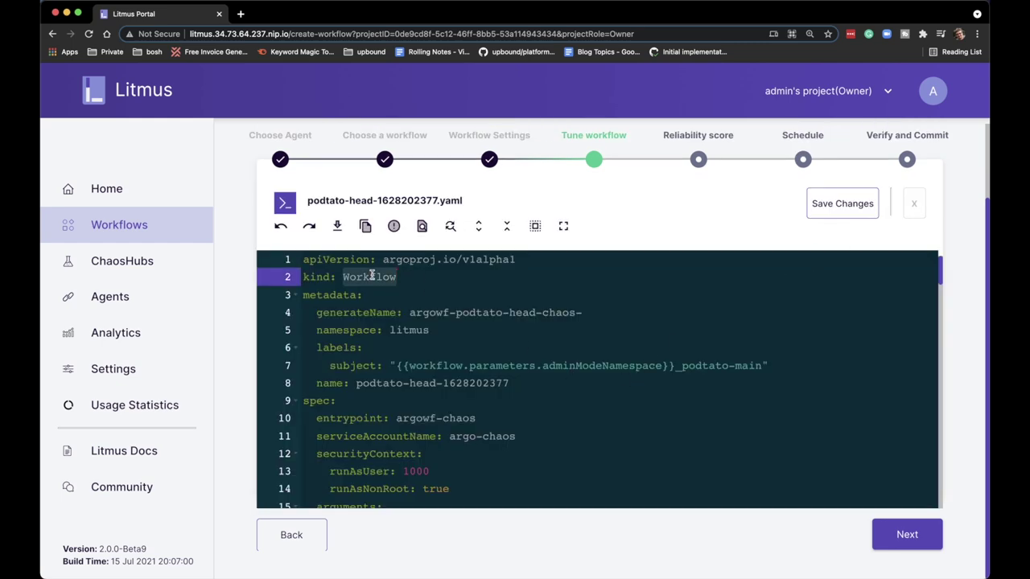
left_click(383, 260)
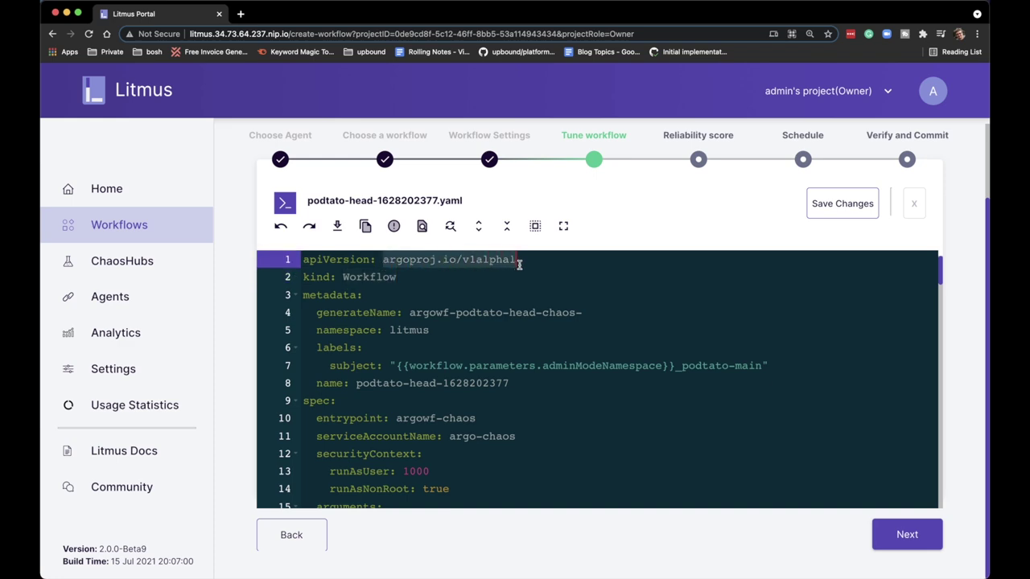
scroll(535, 373, "down", 5)
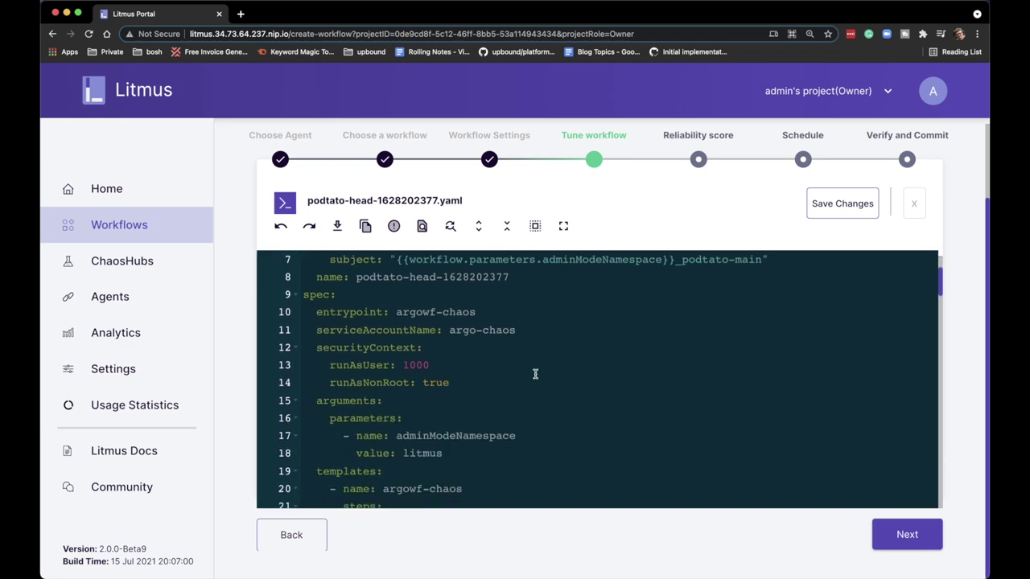
scroll(535, 373, "down", 6)
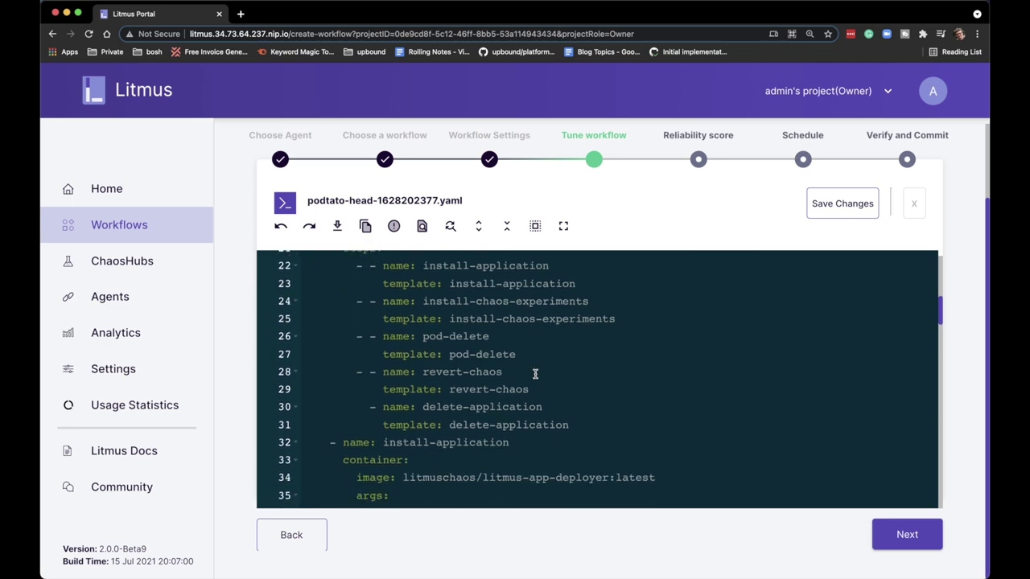
scroll(534, 373, "down", 6)
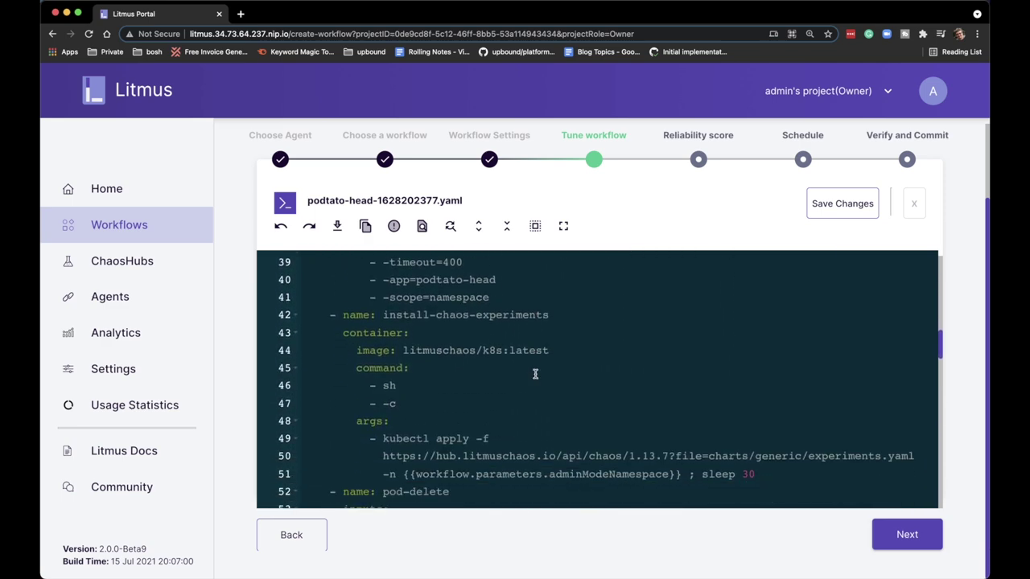
scroll(535, 374, "down", 6)
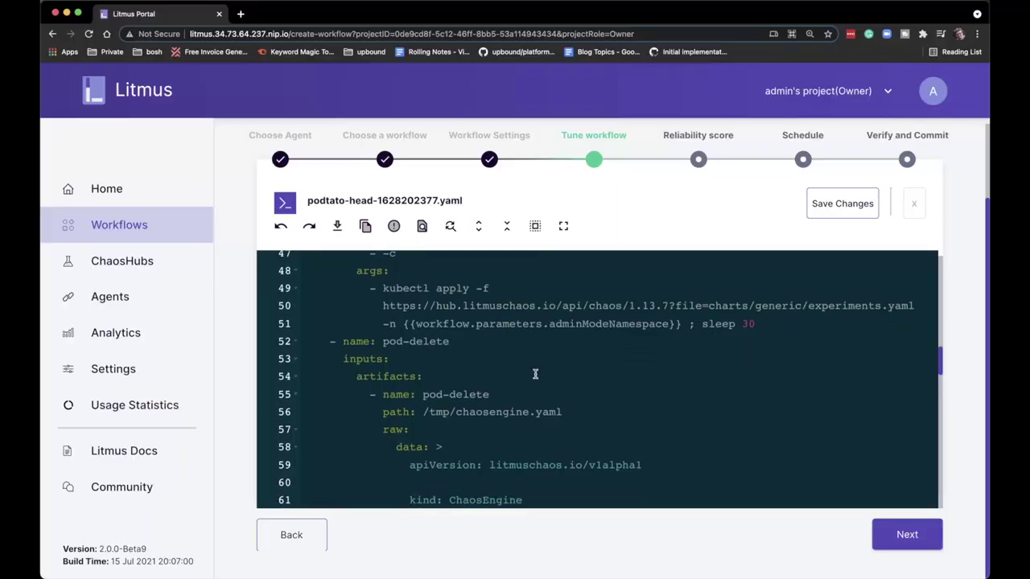
scroll(535, 374, "down", 10)
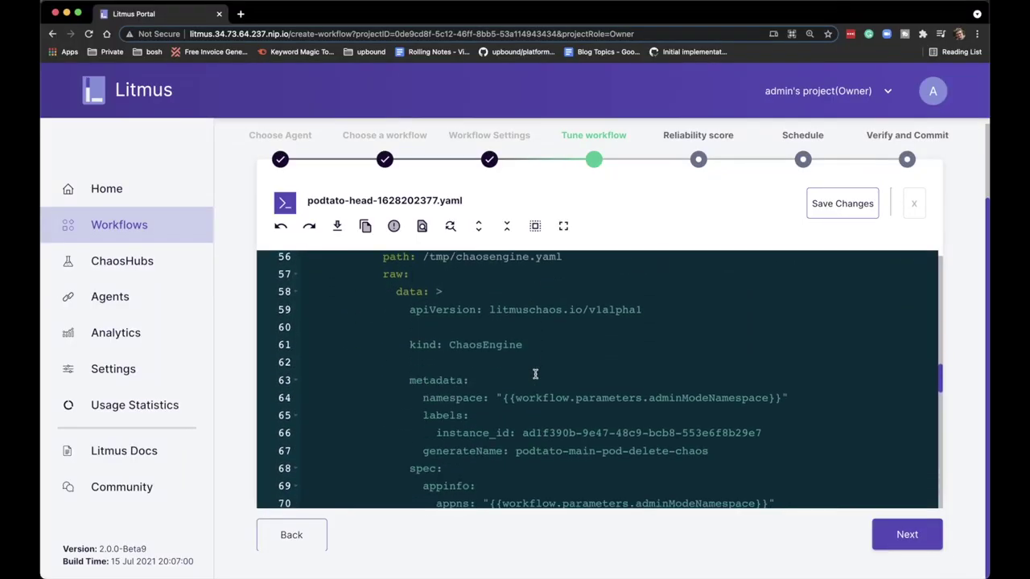
scroll(535, 374, "down", 10)
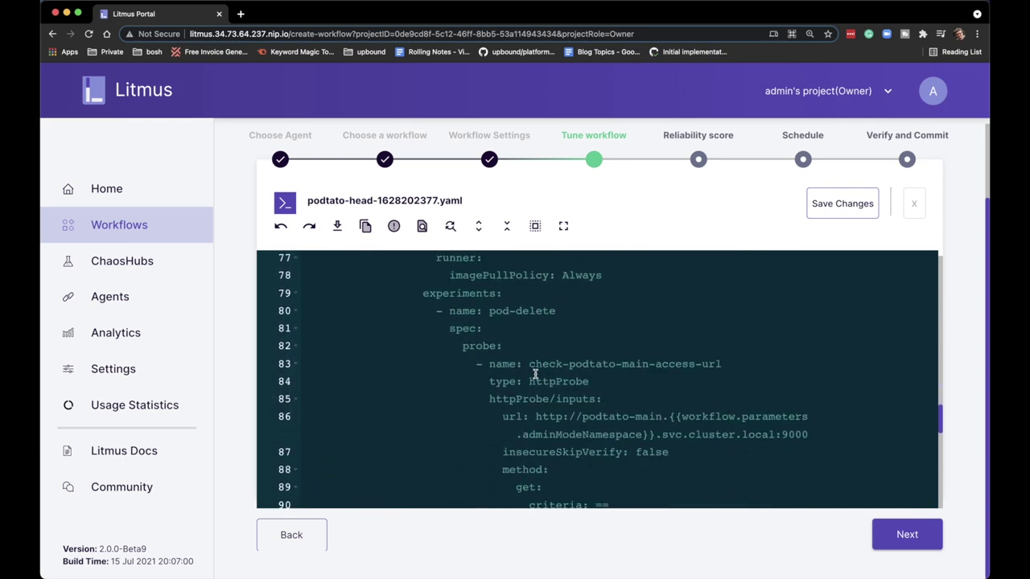
scroll(535, 374, "down", 10)
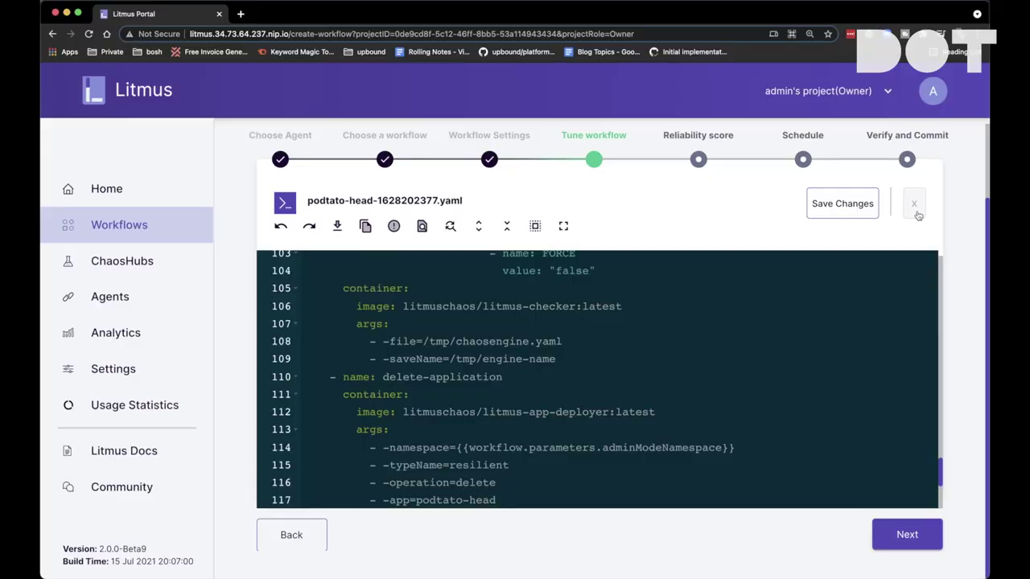
left_click(913, 204)
- Discard the YAML changes, then move the pod-delete weight to 1 and back to 10 points
left_click(542, 372)
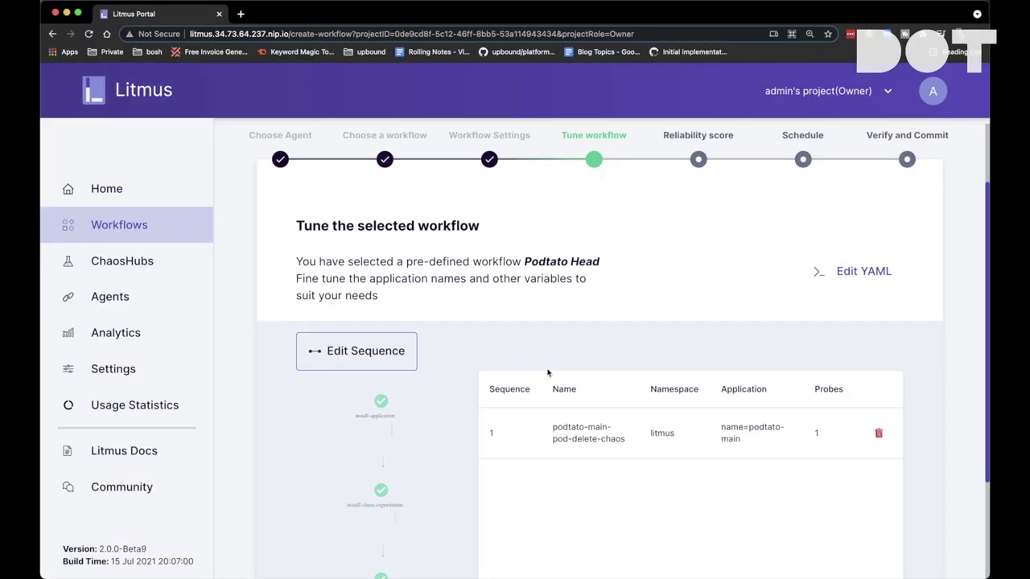
scroll(731, 548, "down", 3)
left_click(906, 537)
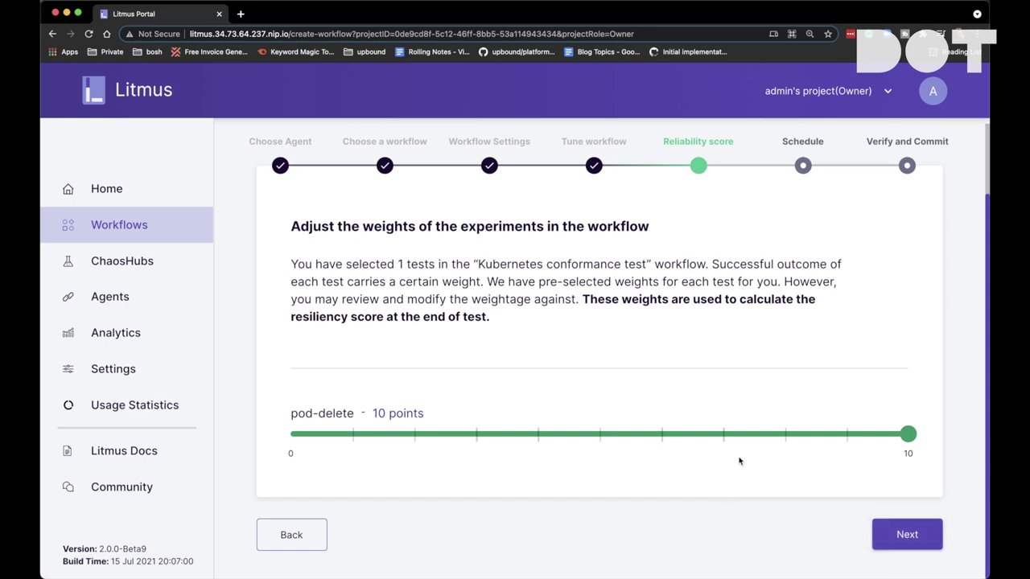
left_click_drag(908, 434, 365, 446)
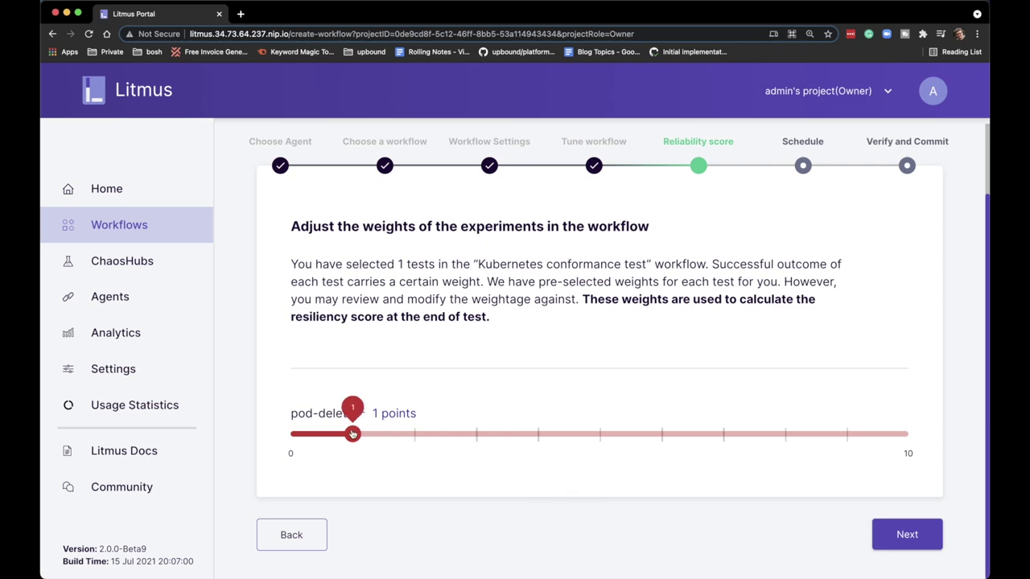
left_click_drag(350, 434, 884, 430)
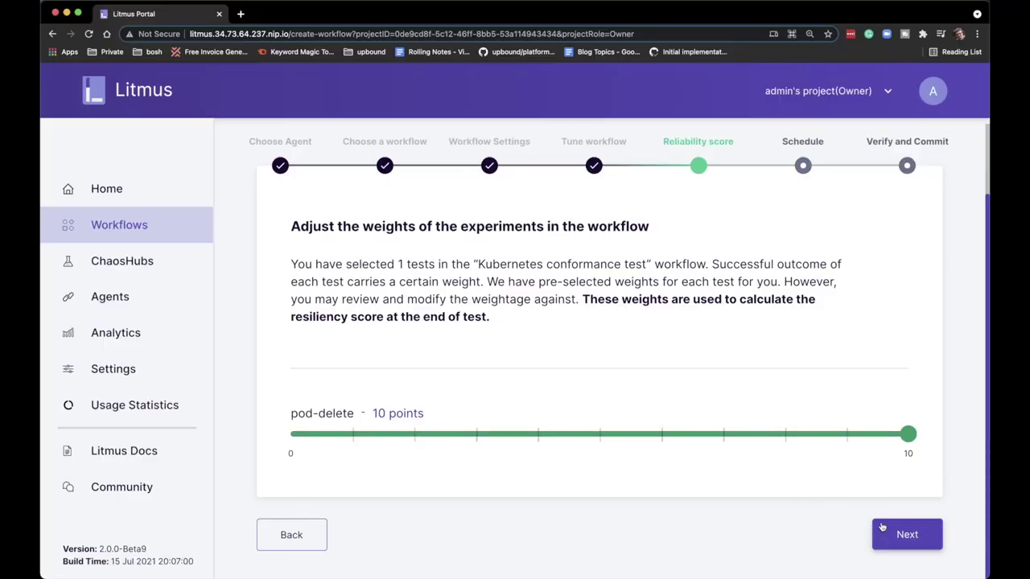
- Review the Verify and Commit summary: podtato-head, scheduled now, weight 10, YAML valid
left_click(902, 535)
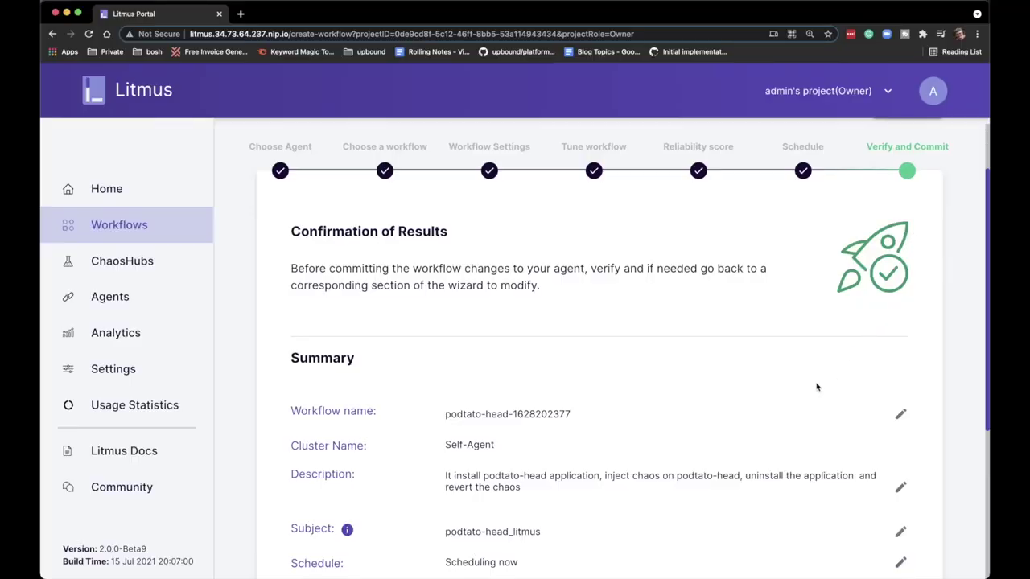
scroll(816, 387, "down", 5)
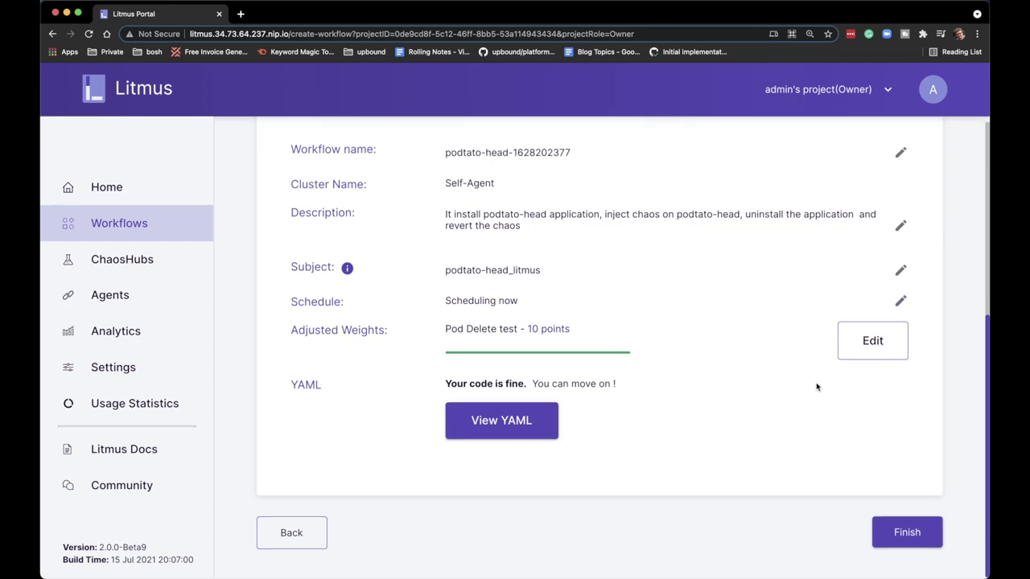
left_click(907, 535)
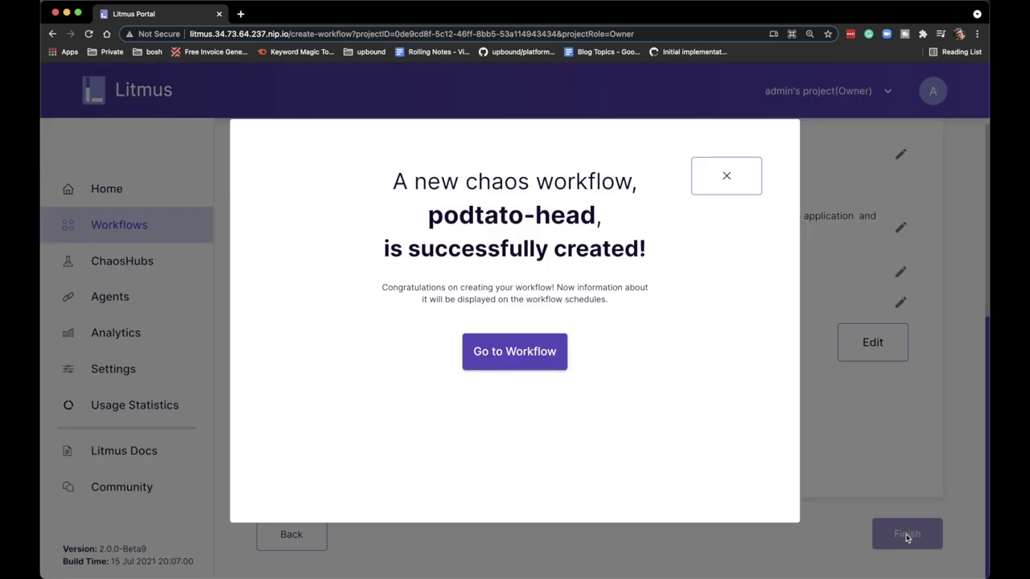
left_click(537, 422)
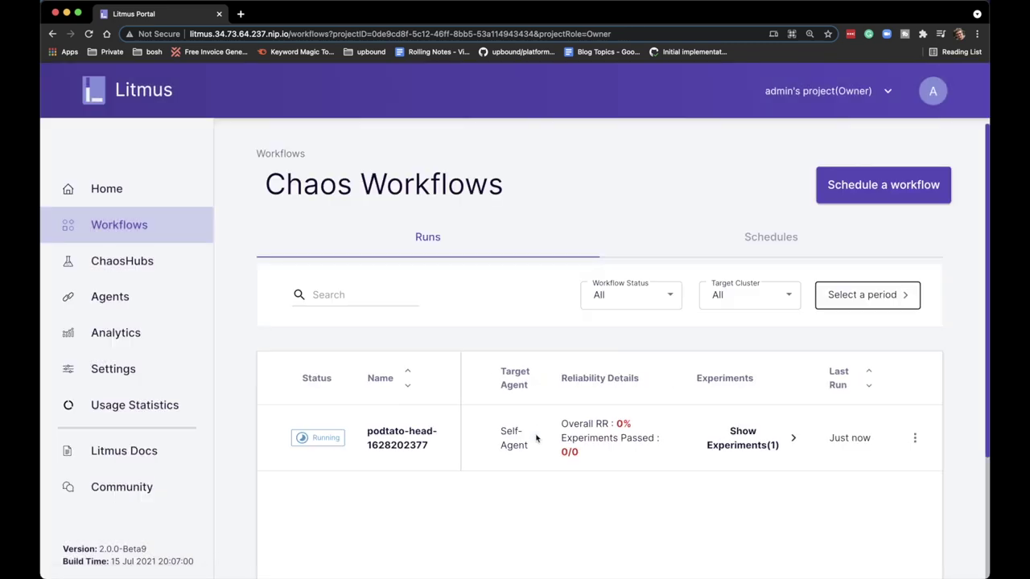
left_click(384, 448)
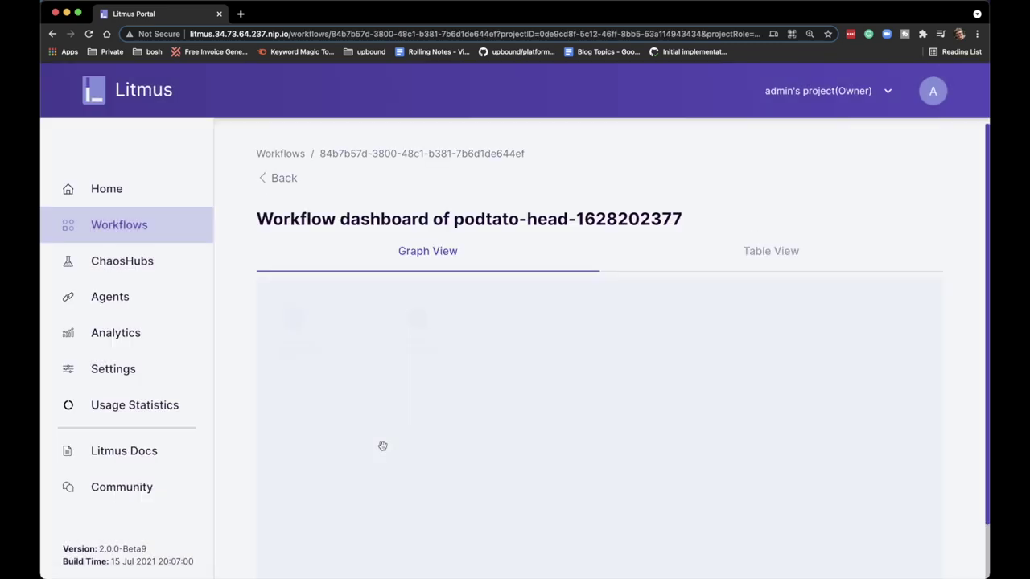
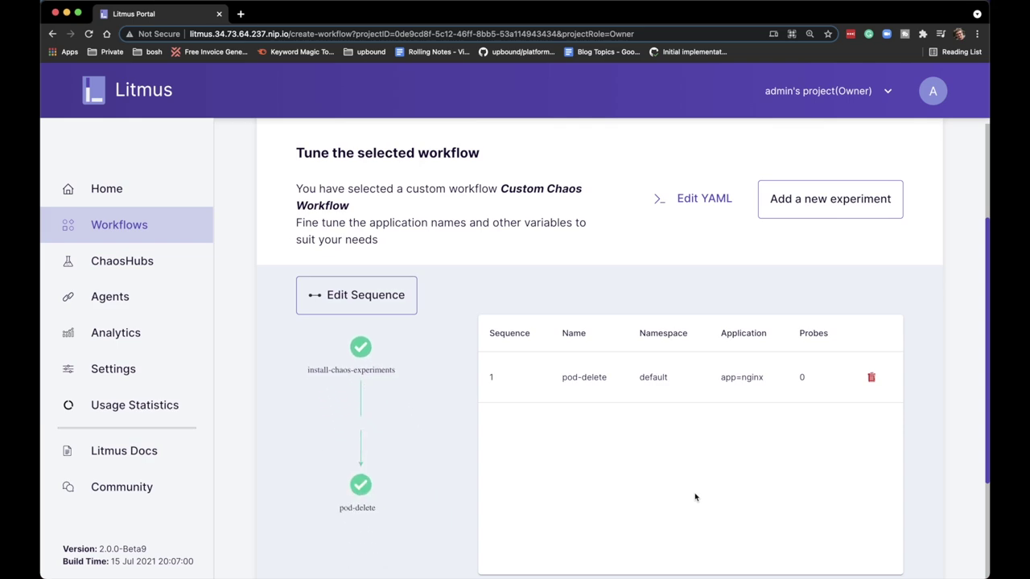
- Open the pod-delete experiment and advance past its General details to Target Application
left_click(592, 378)
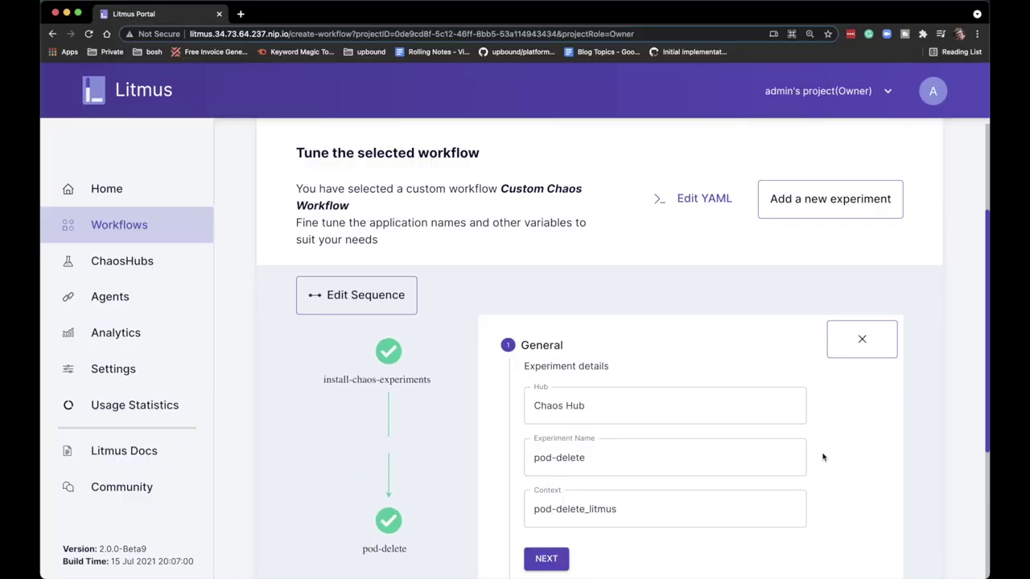
scroll(851, 466, "down", 1)
scroll(851, 466, "down", 5)
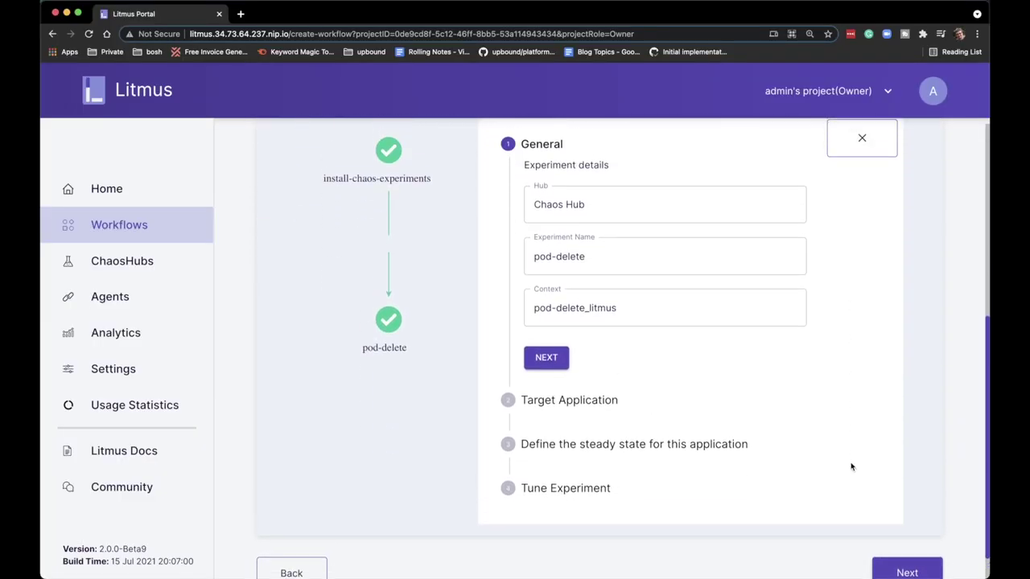
left_click(563, 366)
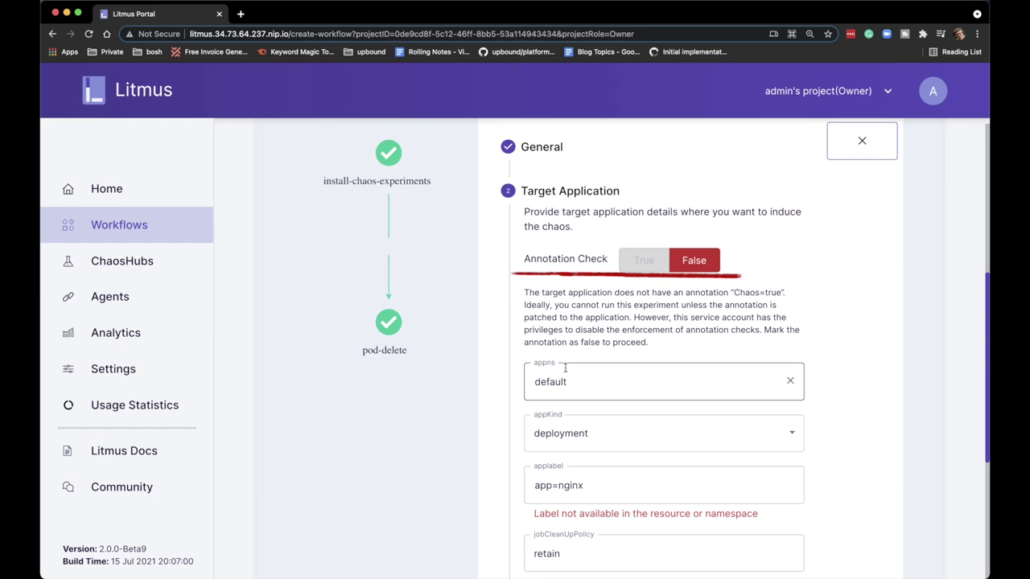
- Target the app=devops-toolkit deployment in the production namespace and continue to the steady-state step
scroll(855, 418, "down", 3)
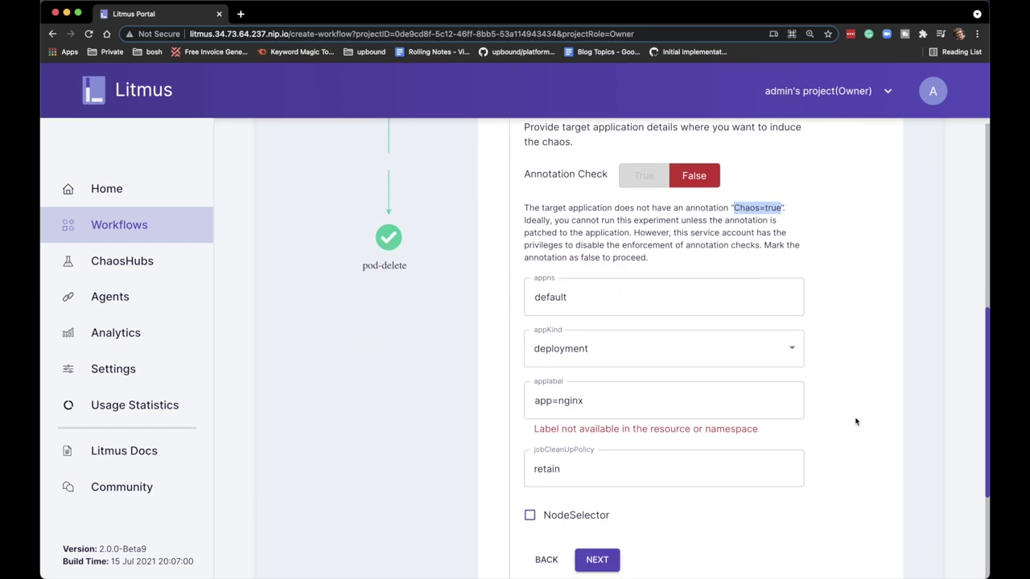
left_click(593, 298)
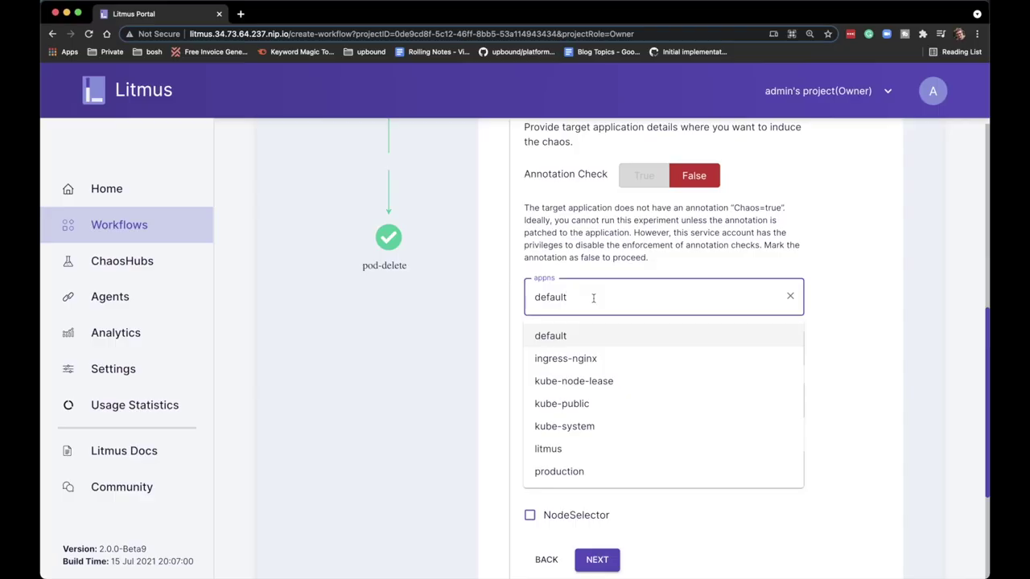
left_click(568, 468)
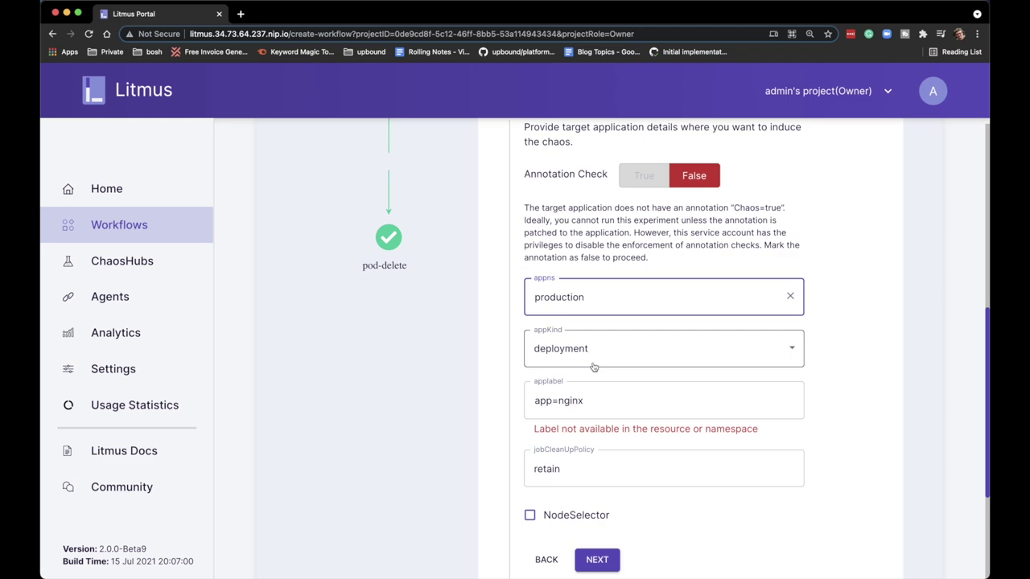
left_click(588, 407)
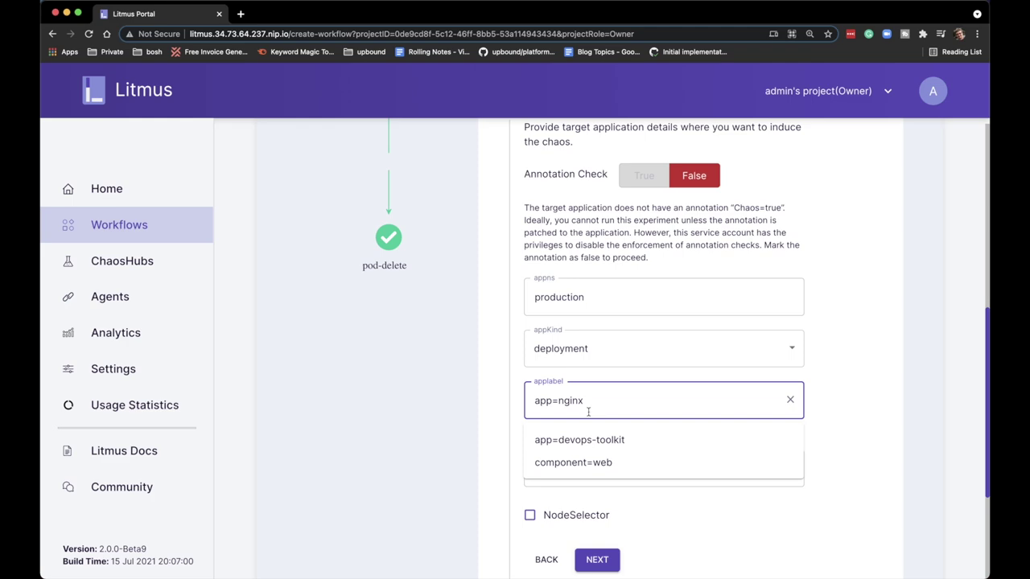
left_click(650, 443)
scroll(732, 510, "down", 3)
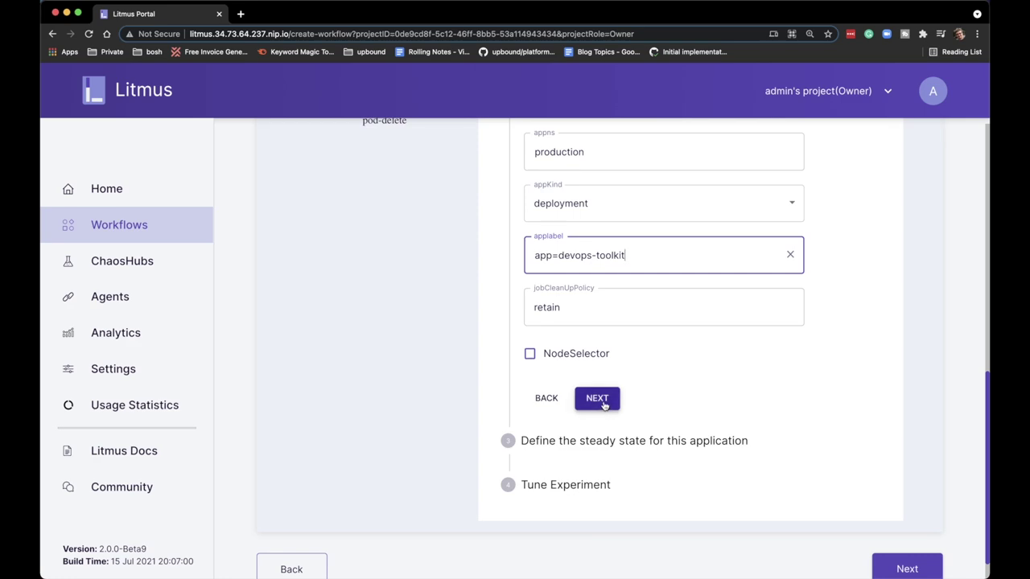
left_click(604, 401)
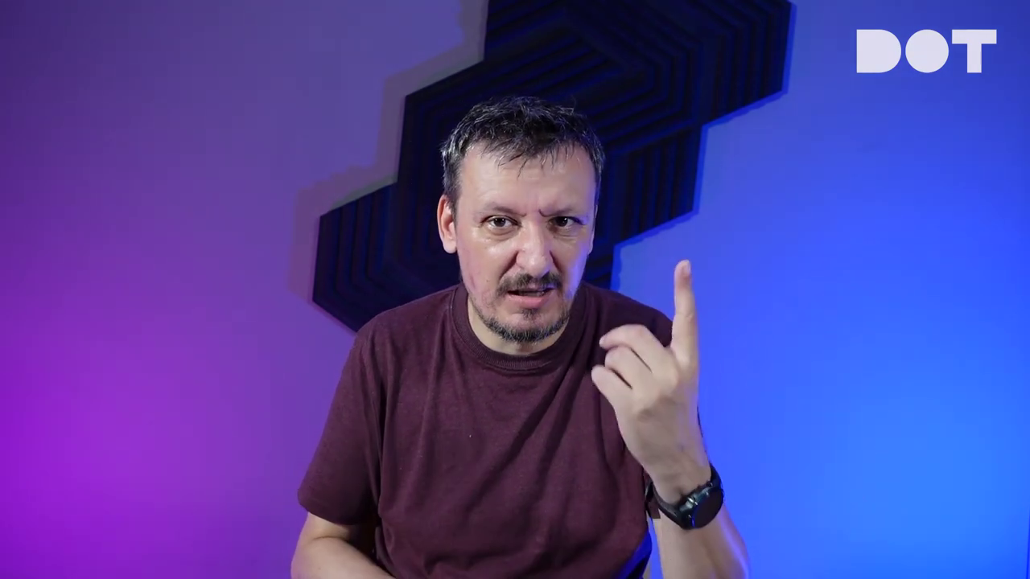
- Add a new http probe named 'ingress' in Continuous mode
scroll(701, 327, "up", 1)
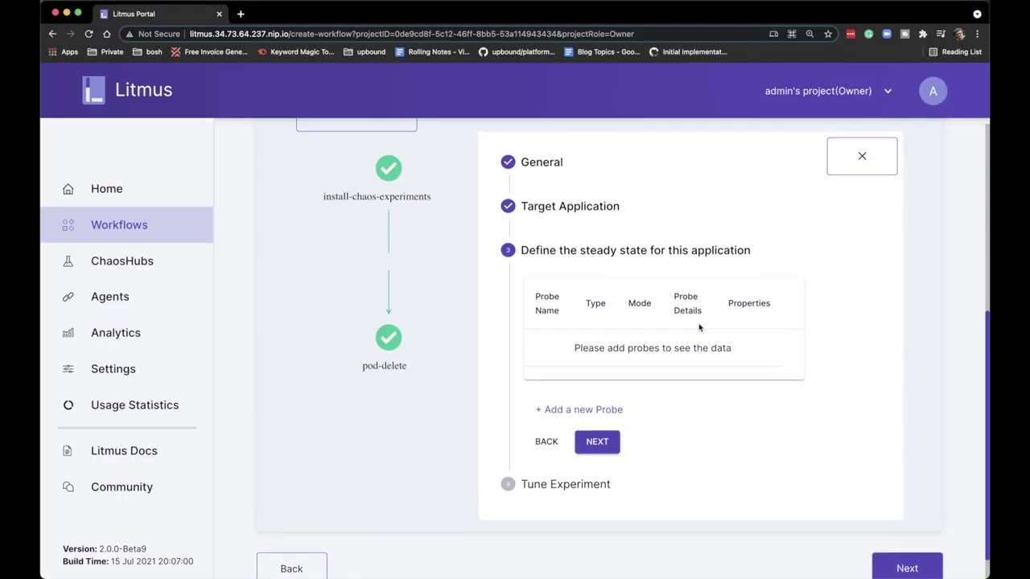
left_click(598, 411)
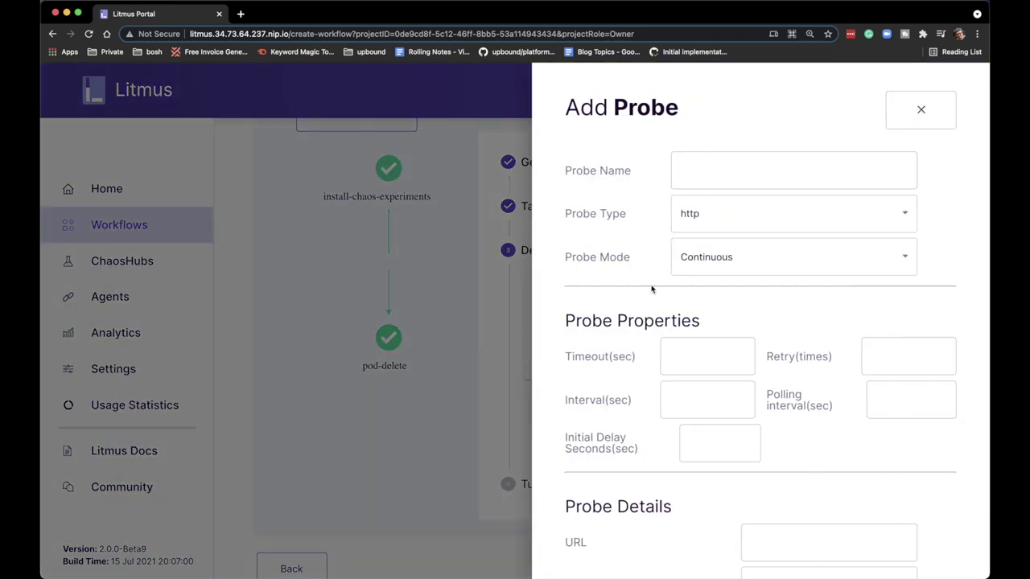
left_click(695, 176)
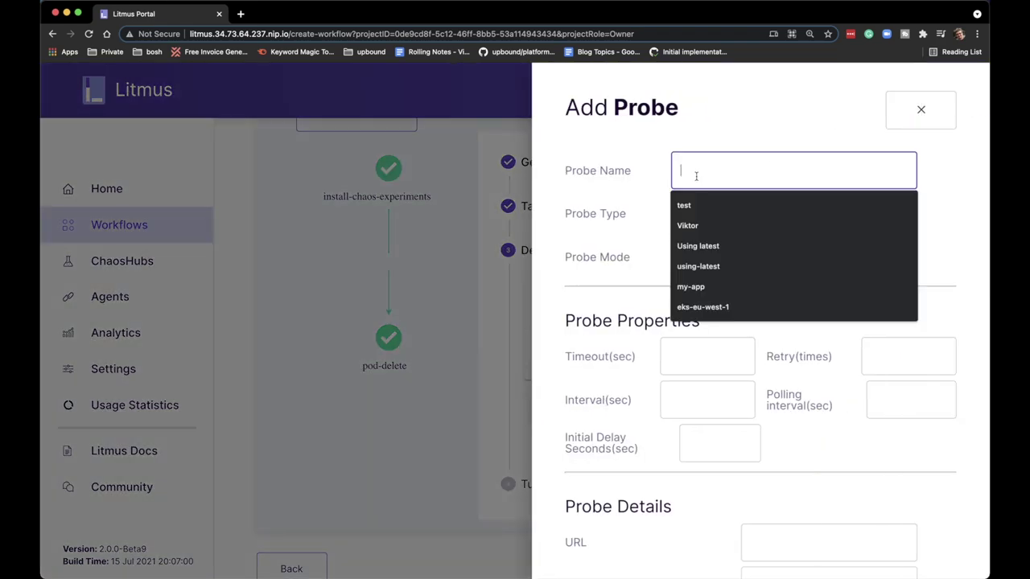
type("ingress")
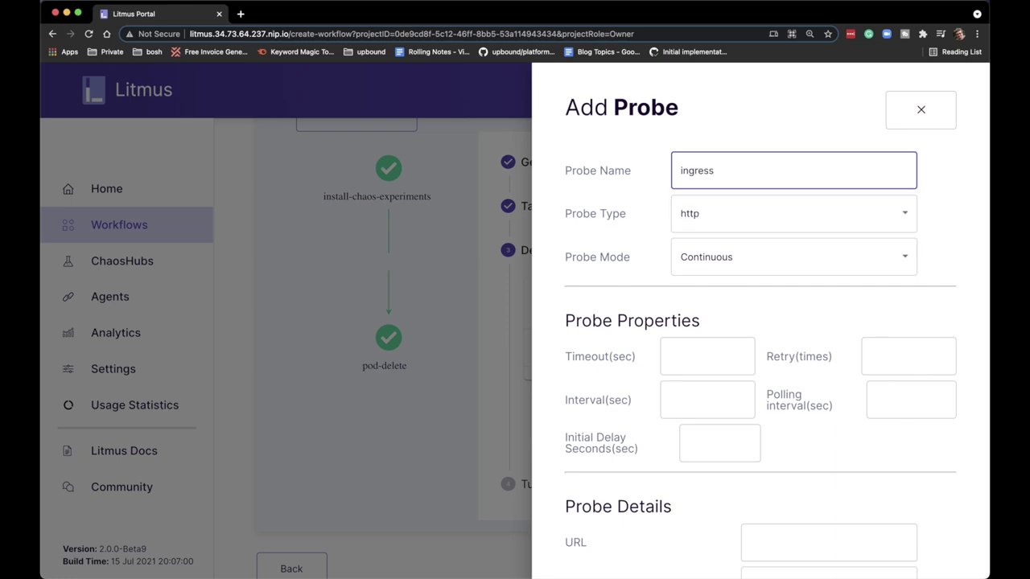
key("super+a")
key("Tab")
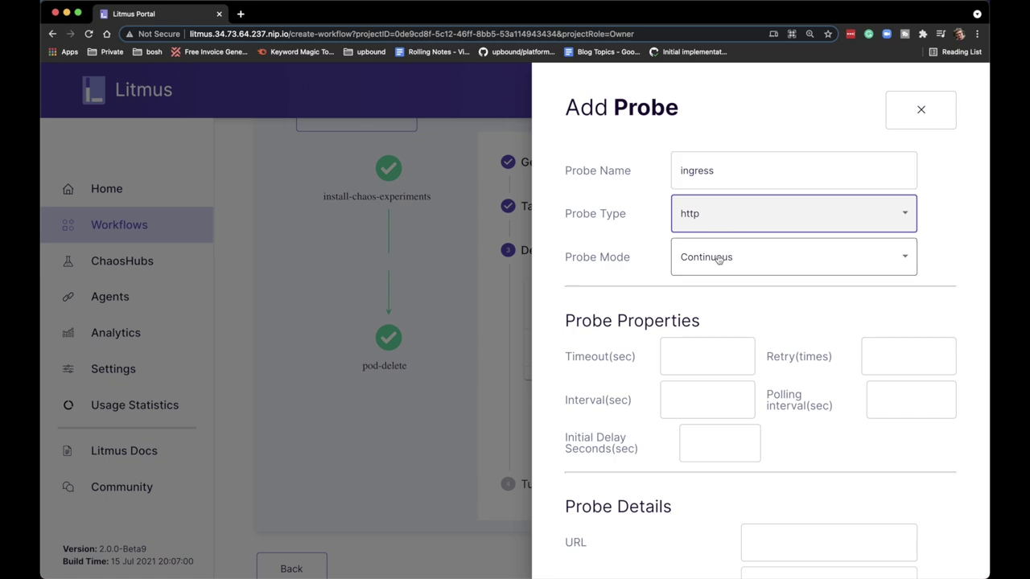
left_click(730, 268)
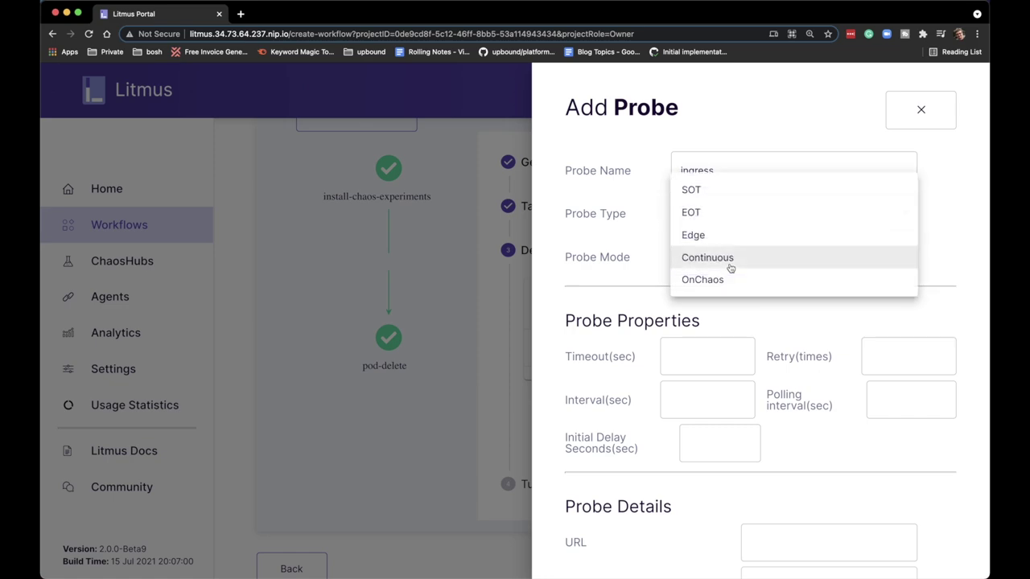
left_click(730, 265)
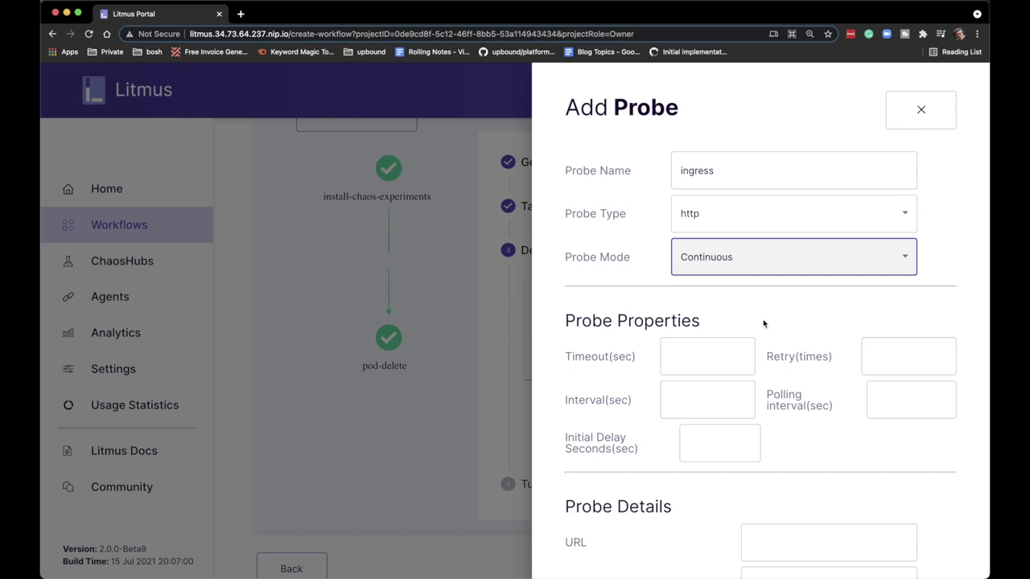
- Set the probe timeout, retry, interval and polling interval to 1, and initial delay to 0
left_click(738, 351)
type("1")
key("Tab")
type("1")
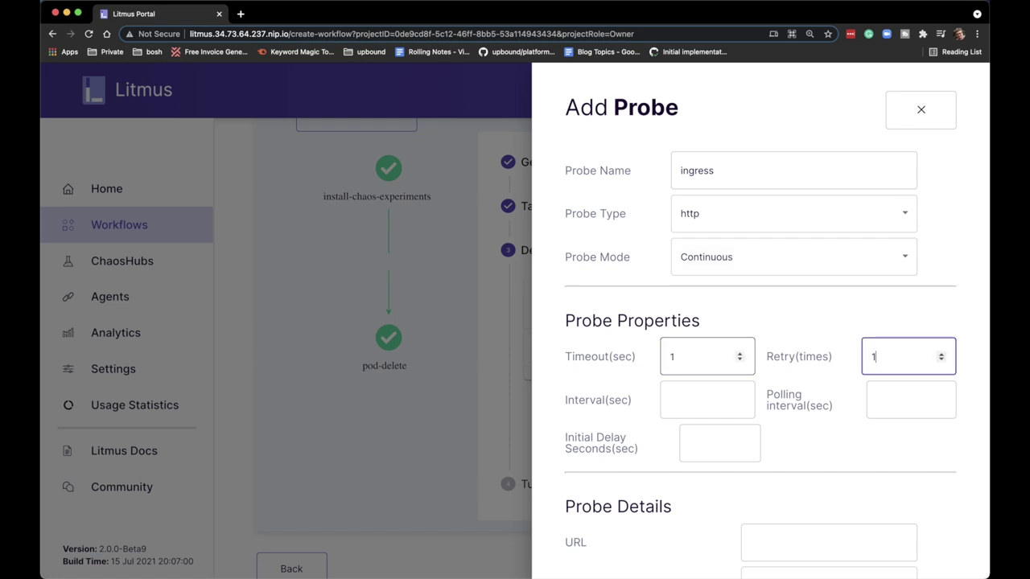
key("Tab")
type("1")
key("Tab")
type("1")
key("Tab")
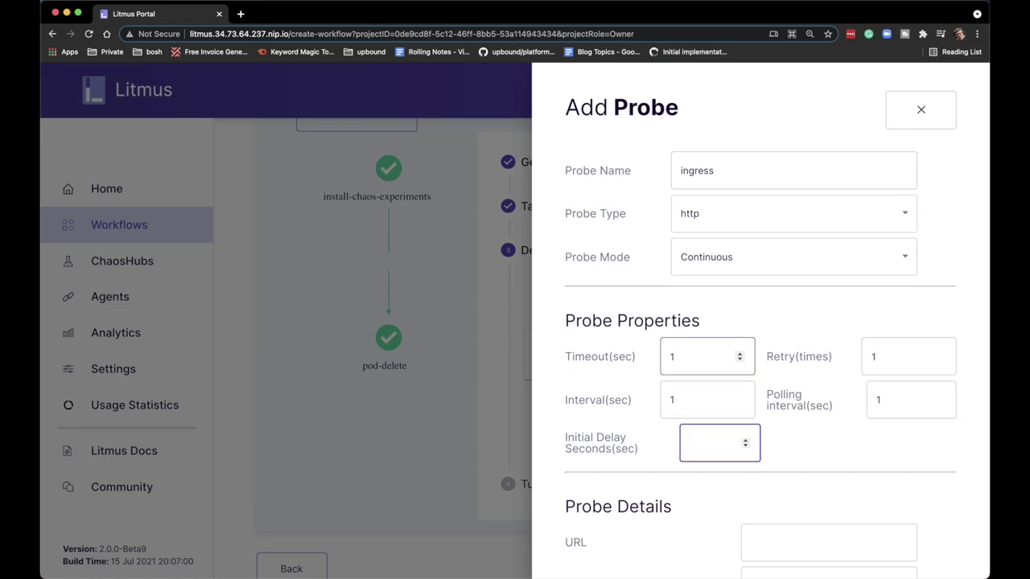
scroll(854, 452, "down", 4)
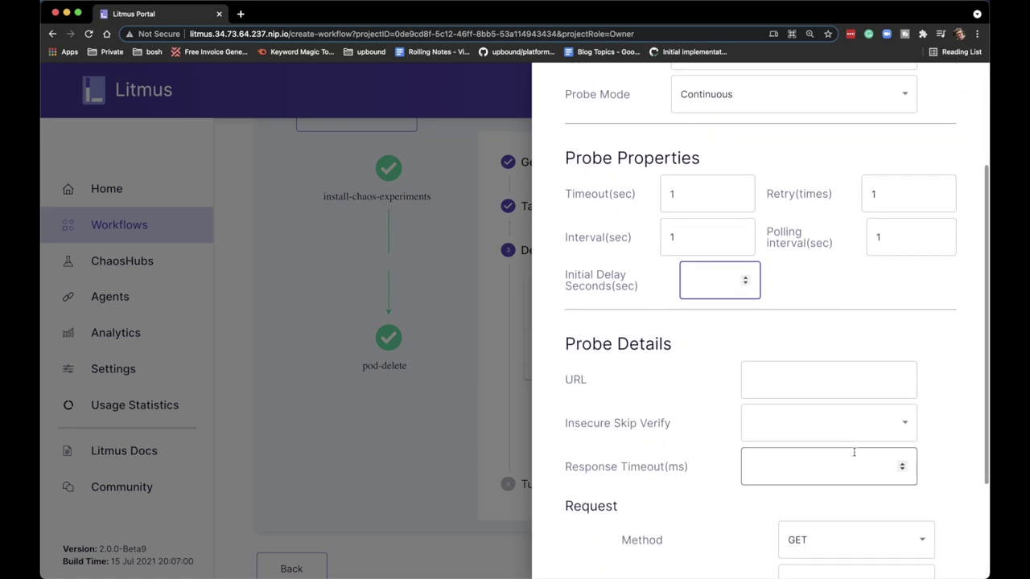
type("0")
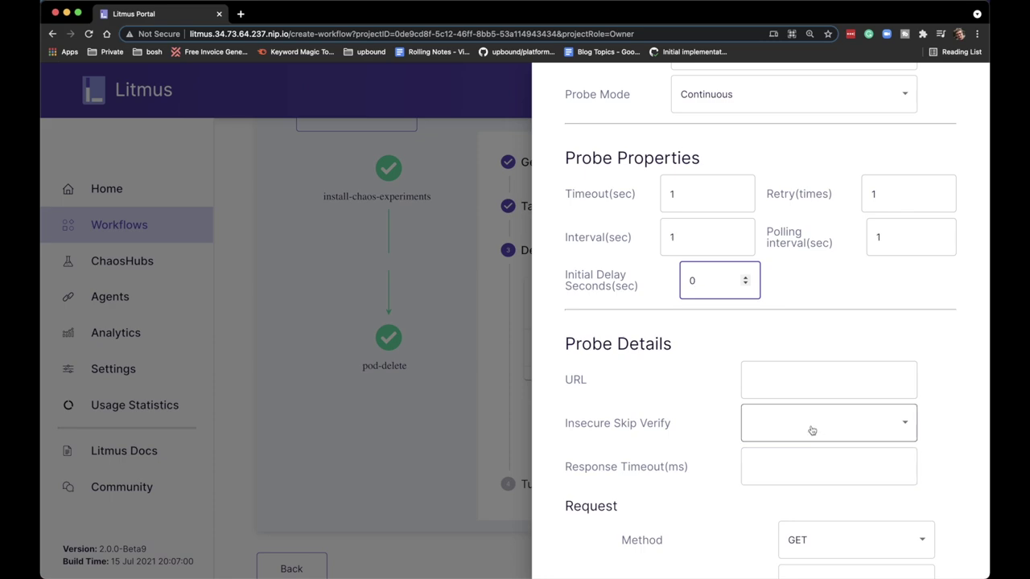
- Copy the devops-toolkit nip.io app URL printed in the terminal for the probe URL field
left_click(791, 386)
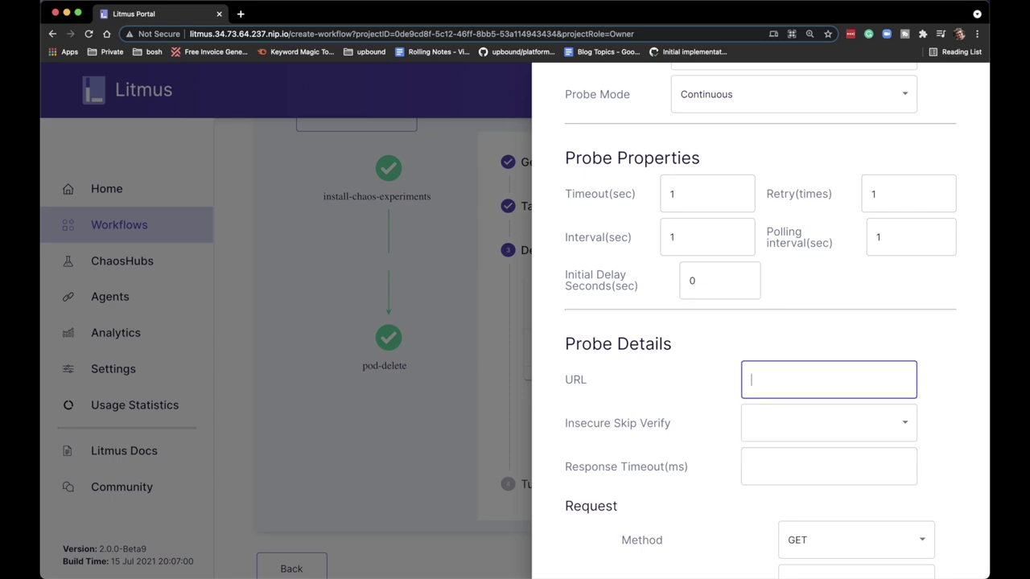
key("super+Tab")
type("echo http://devops-toolkit.$INGRESS_HOST.nip.io")
key("Return")
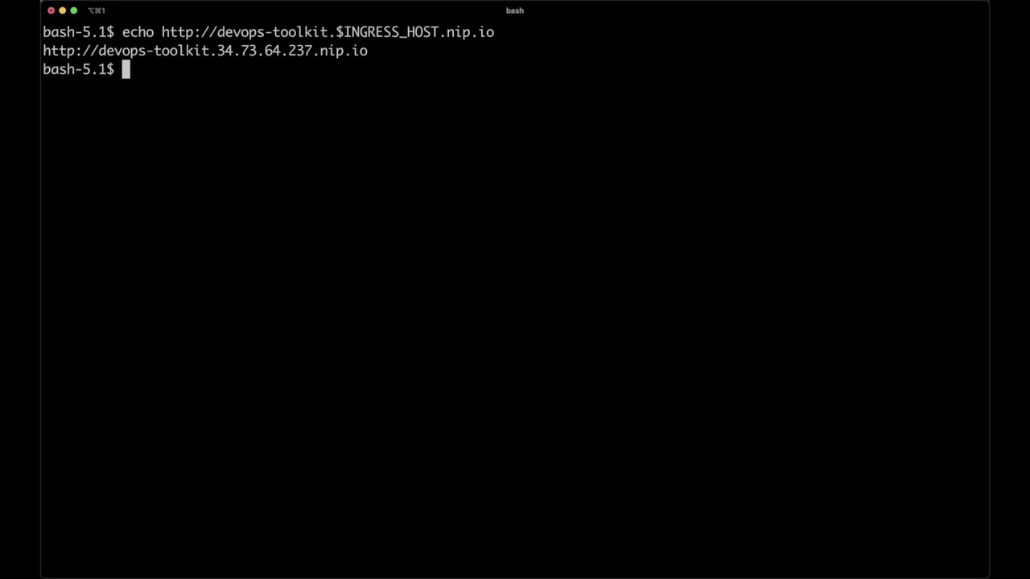
double_click(265, 51)
triple_click(265, 51)
key("super+c")
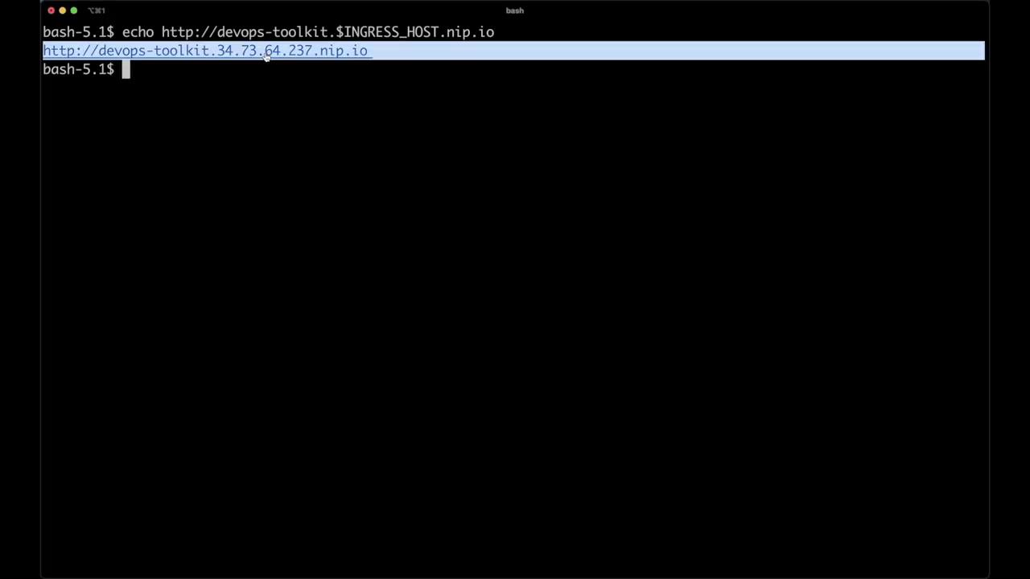
key("super+Tab")
left_click(791, 388)
key("super+v")
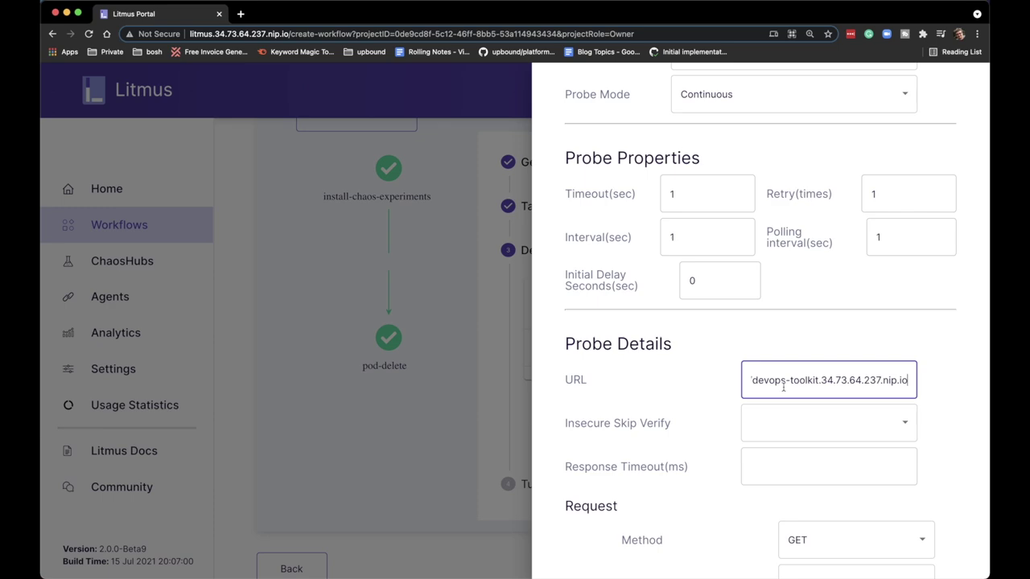
scroll(783, 387, "down", 1)
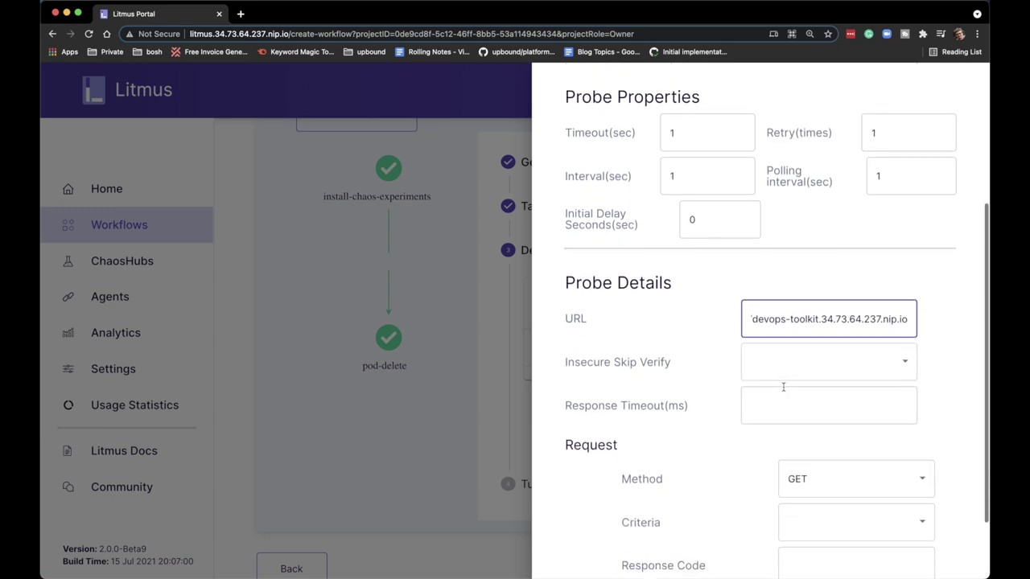
scroll(783, 387, "down", 1)
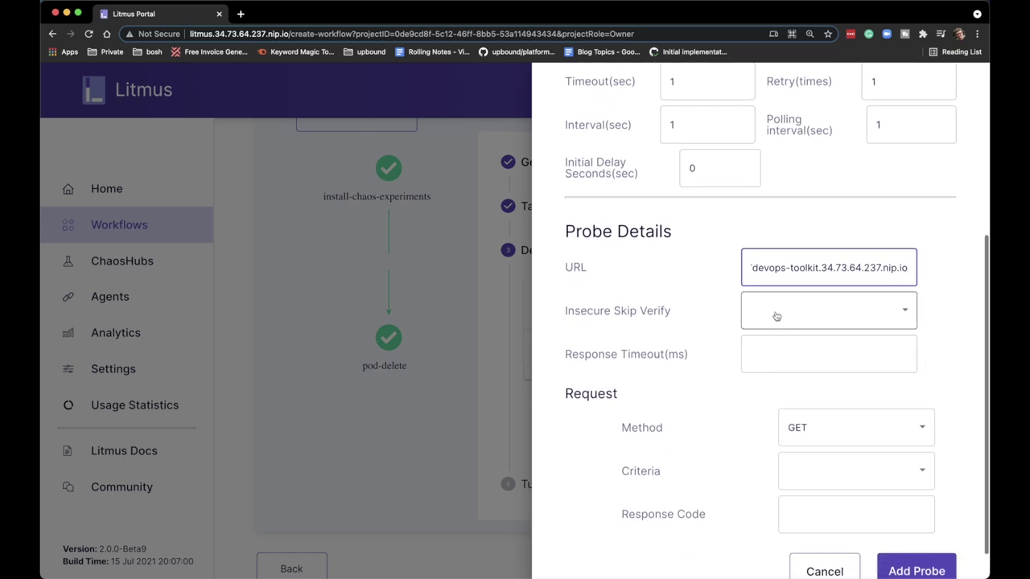
left_click(777, 313)
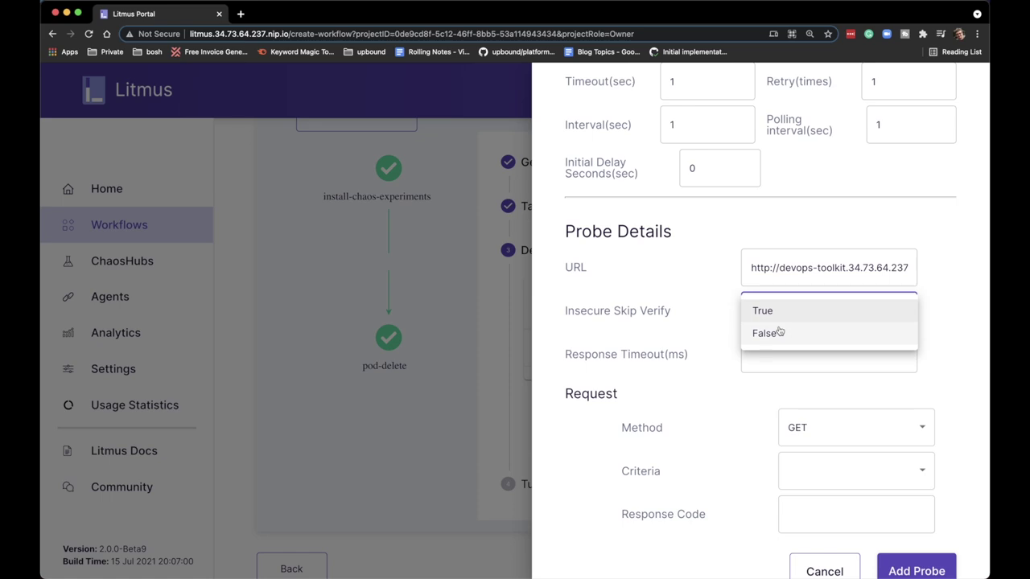
left_click(778, 331)
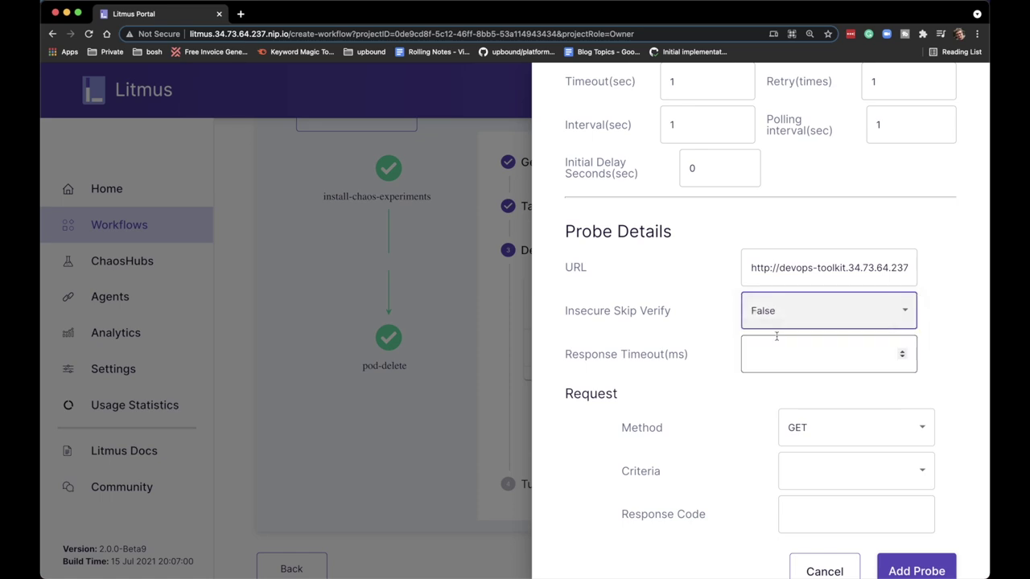
- Enter 200 as the expected response code for the GET request
scroll(774, 414, "down", 1)
scroll(775, 415, "down", 1)
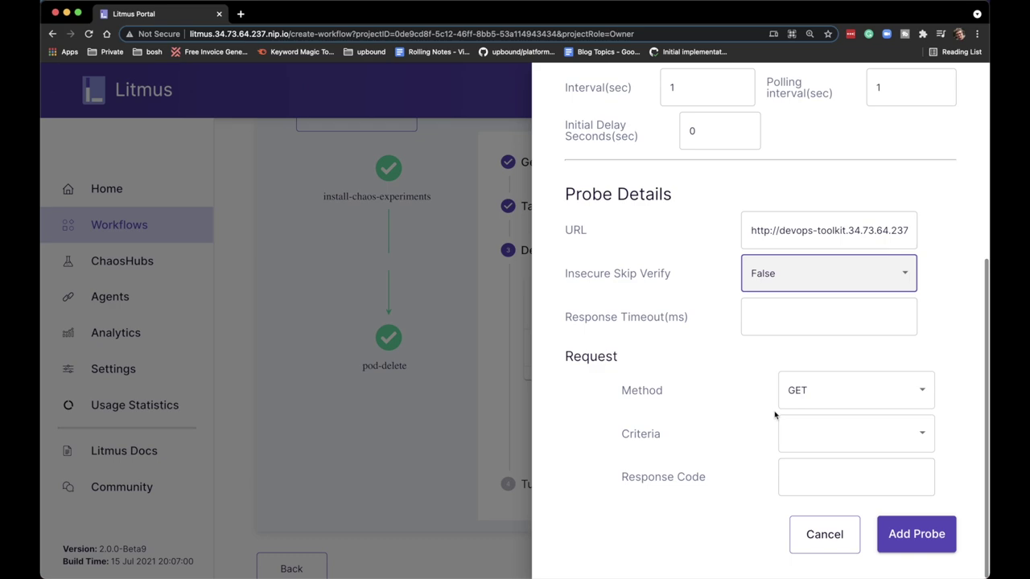
left_click(821, 475)
type("200")
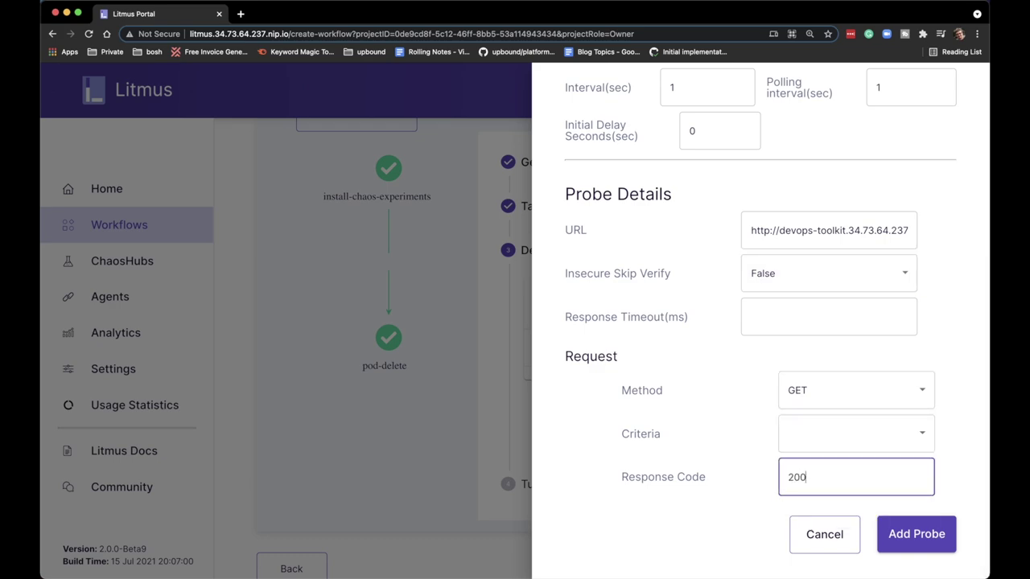
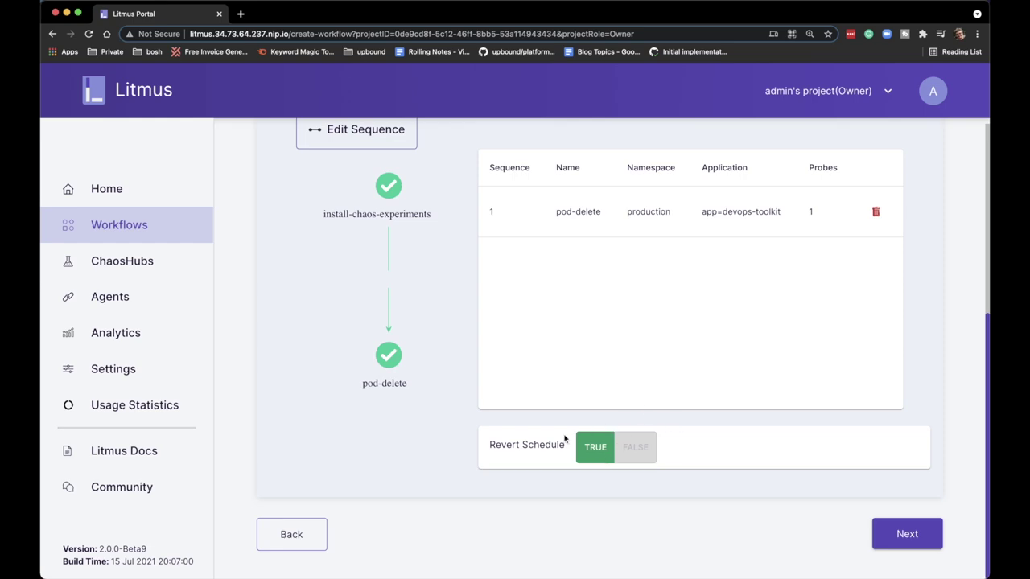
- Set Revert Schedule to false and advance to Verify and Commit, scheduled to run now
left_click(633, 448)
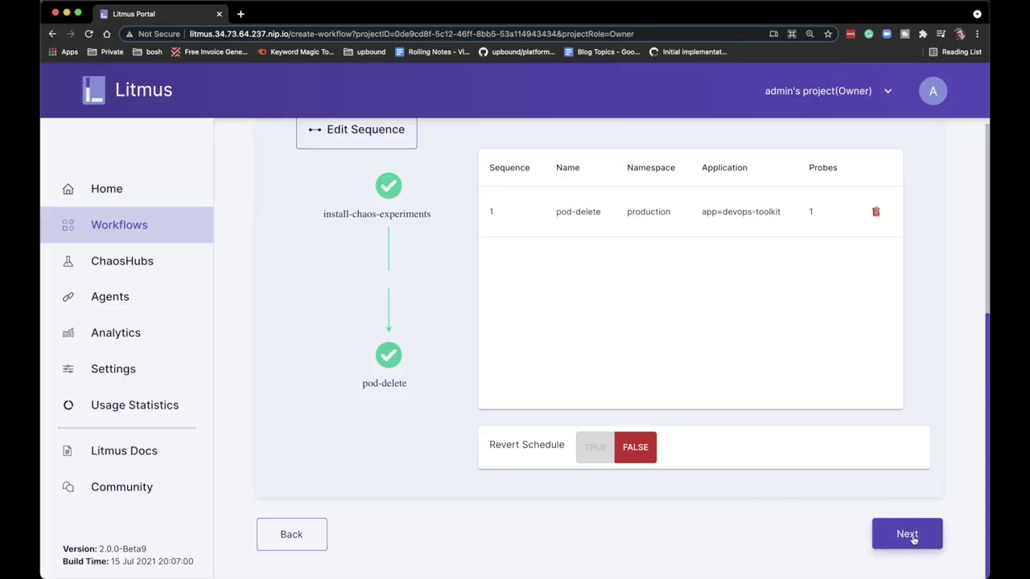
left_click(909, 536)
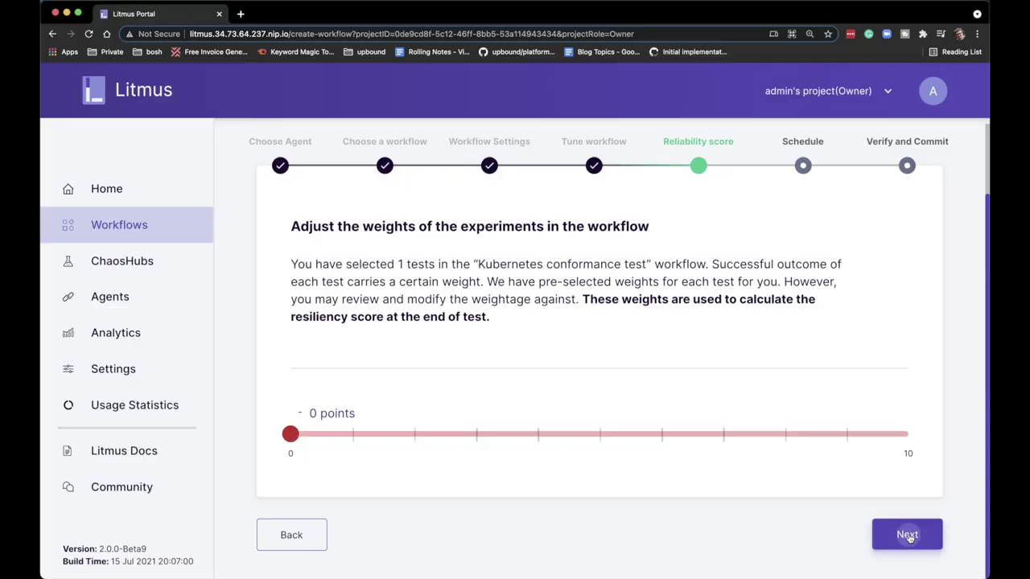
left_click(901, 536)
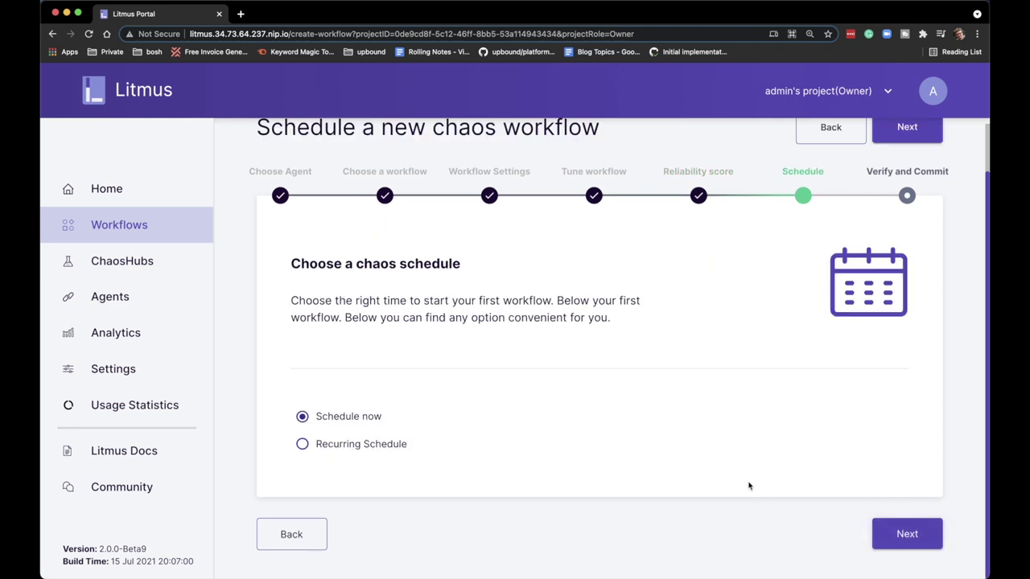
left_click(907, 535)
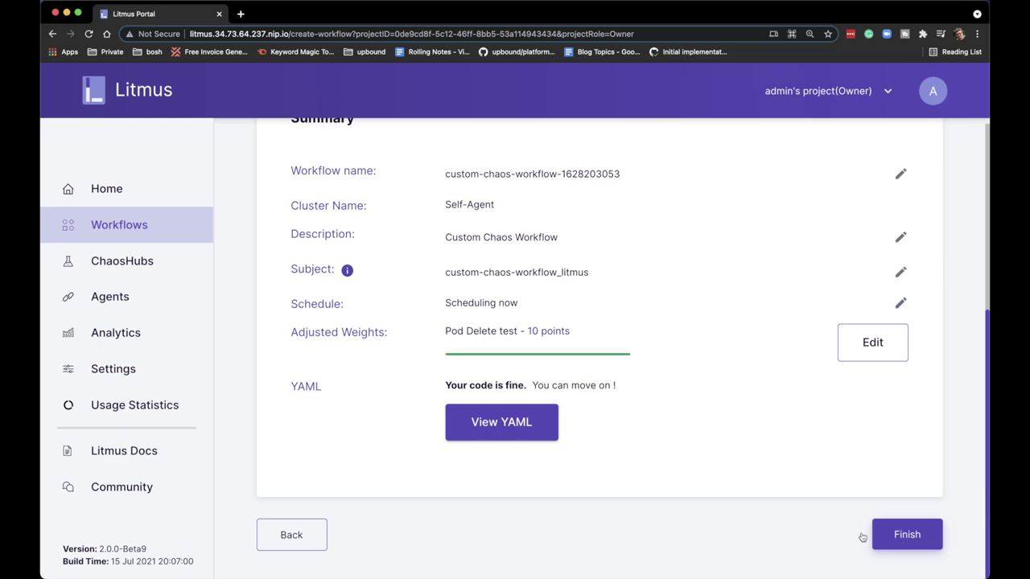
left_click(537, 433)
- Scroll through the generated custom-chaos-workflow-1628203053.yaml to review its contents
scroll(536, 430, "down", 15)
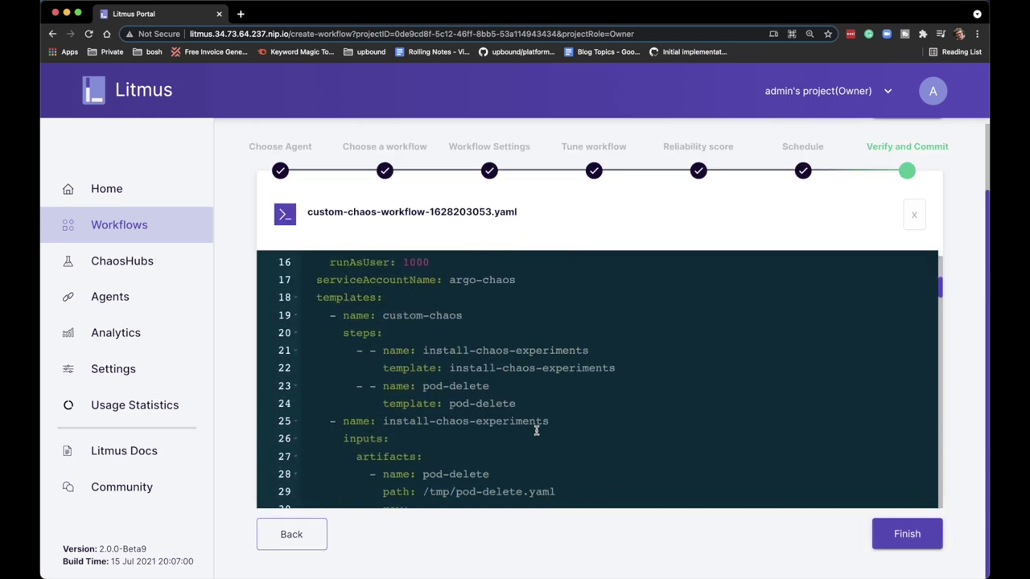
scroll(537, 430, "down", 10)
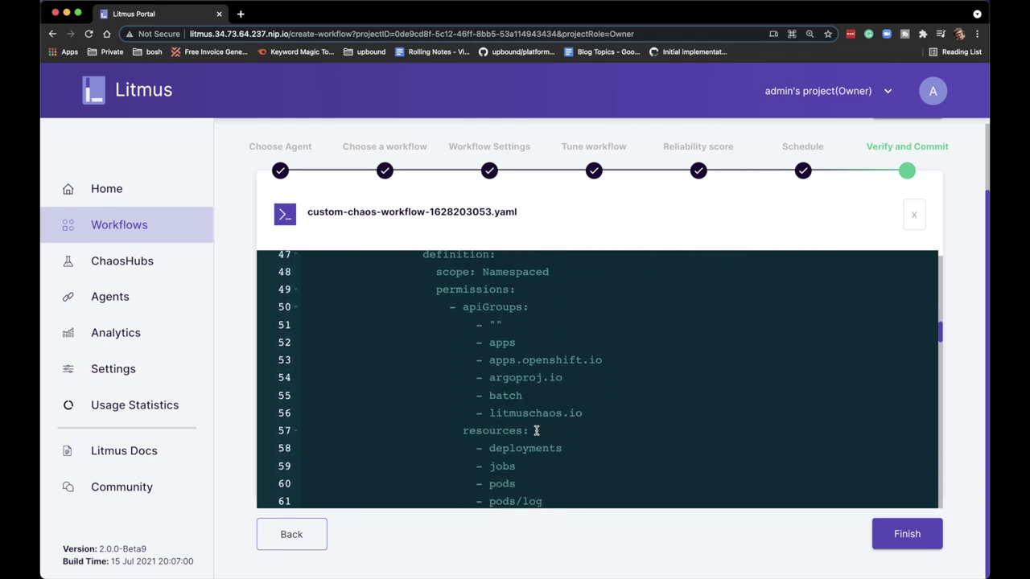
scroll(537, 430, "down", 10)
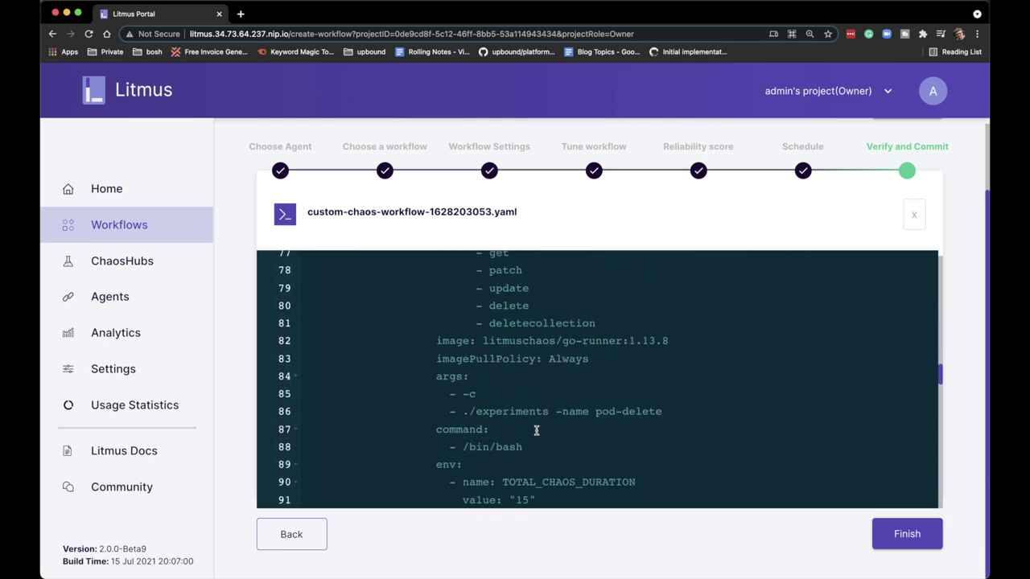
scroll(537, 430, "down", 10)
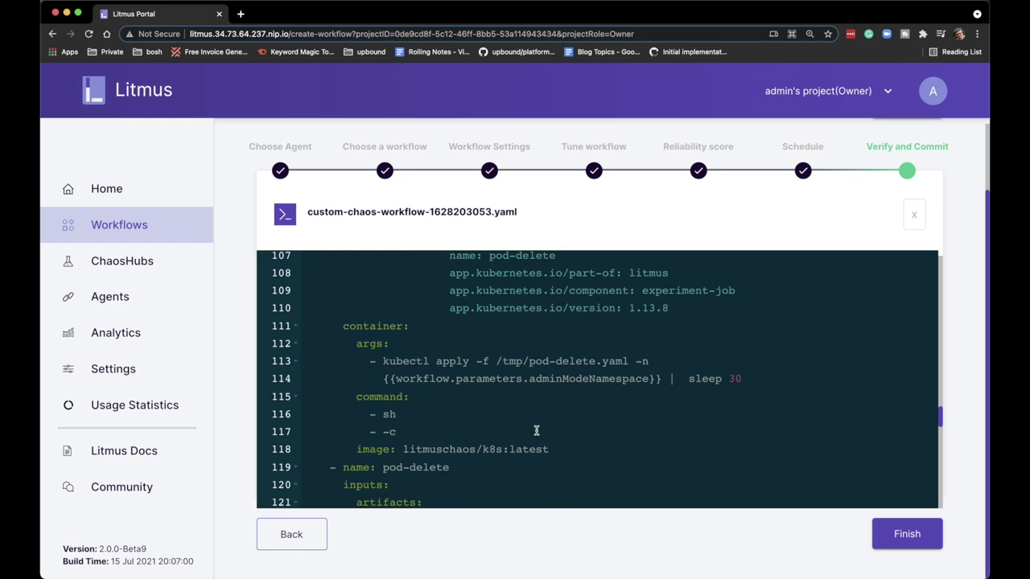
scroll(537, 430, "down", 3)
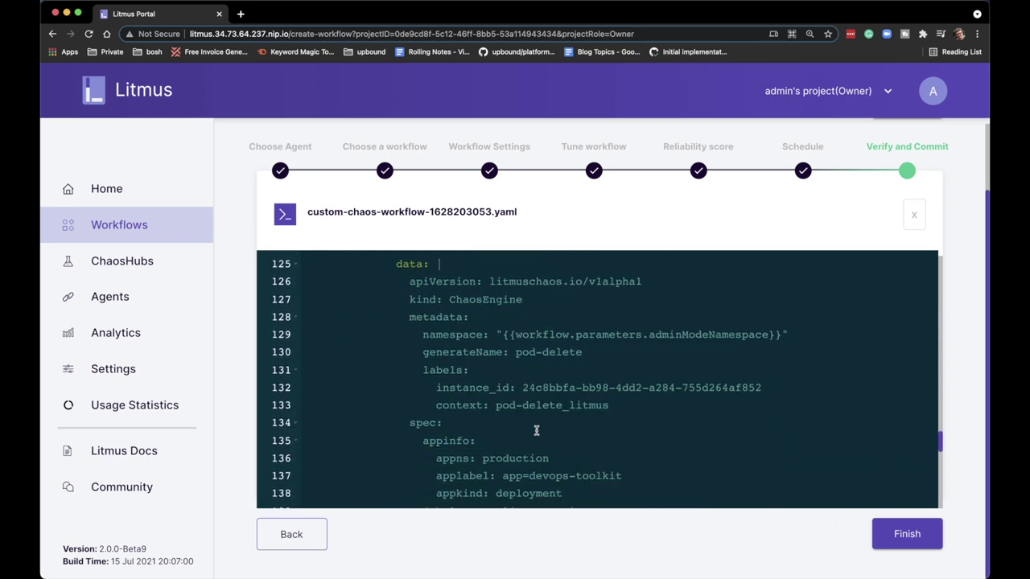
scroll(537, 430, "up", 6)
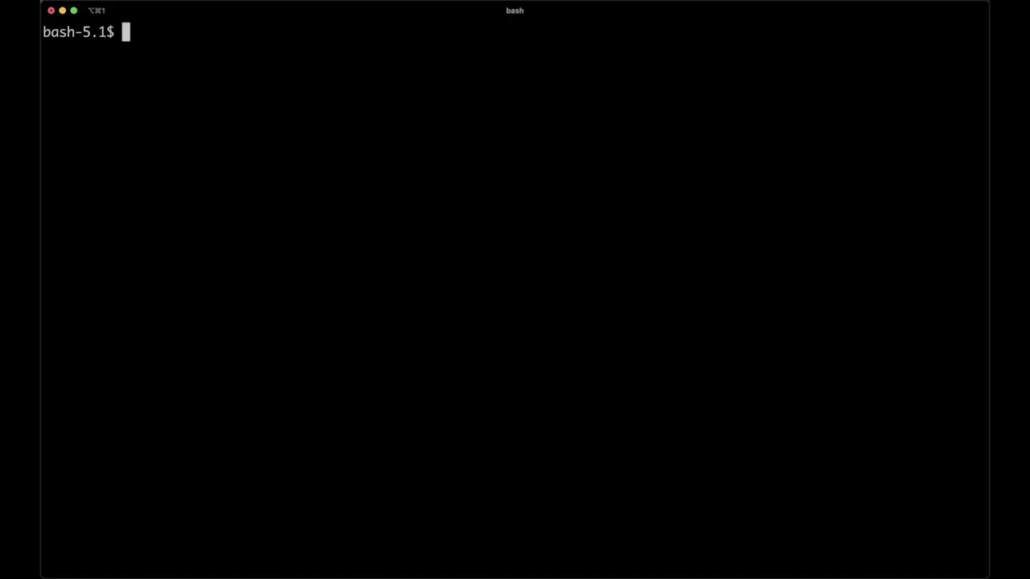
- Run watch kubectl --namespace production get pods to monitor the production pods continuously
type("kubectl --namespace production get pods")
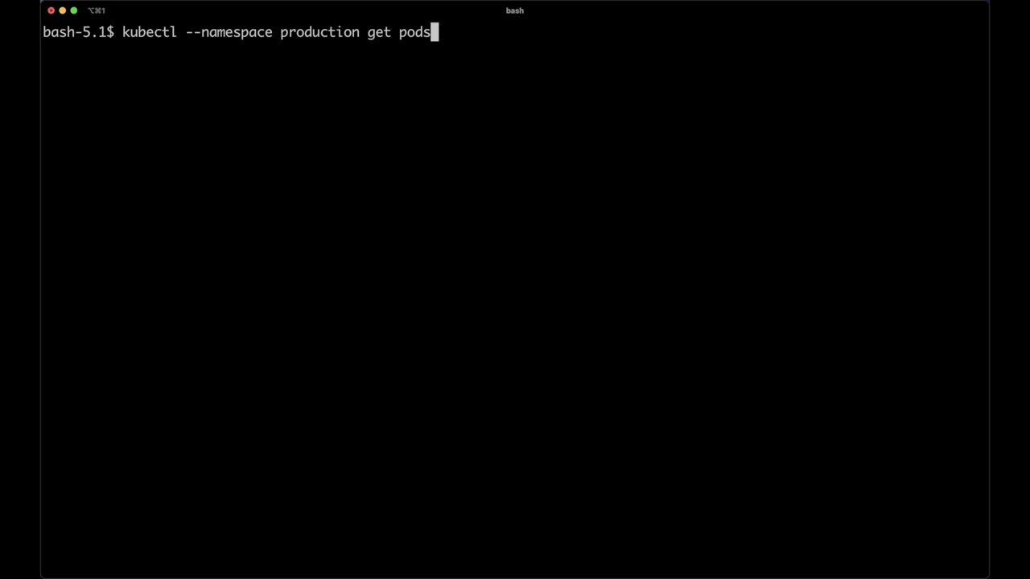
key("ctrl+a")
type("watch")
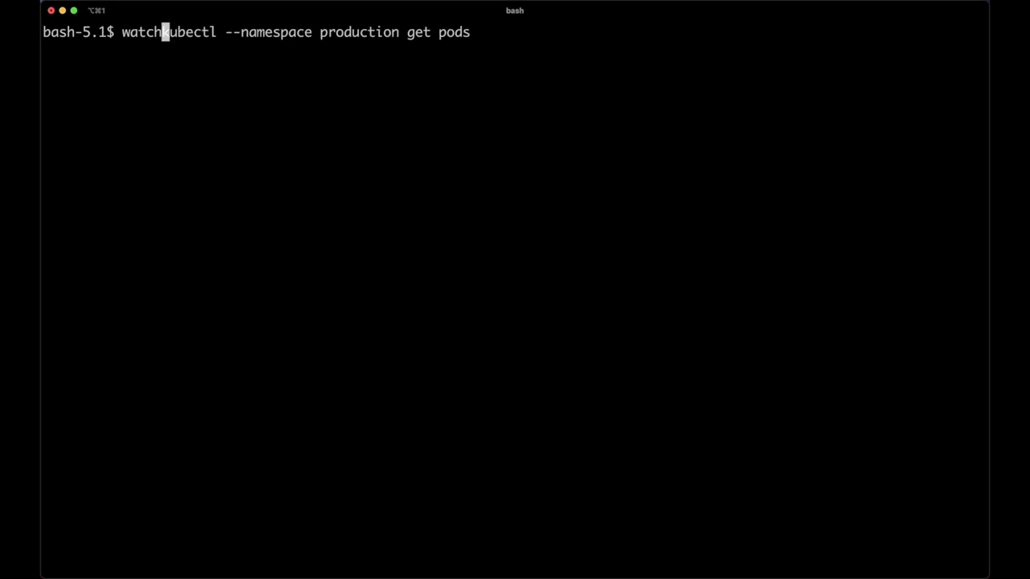
key("Return")
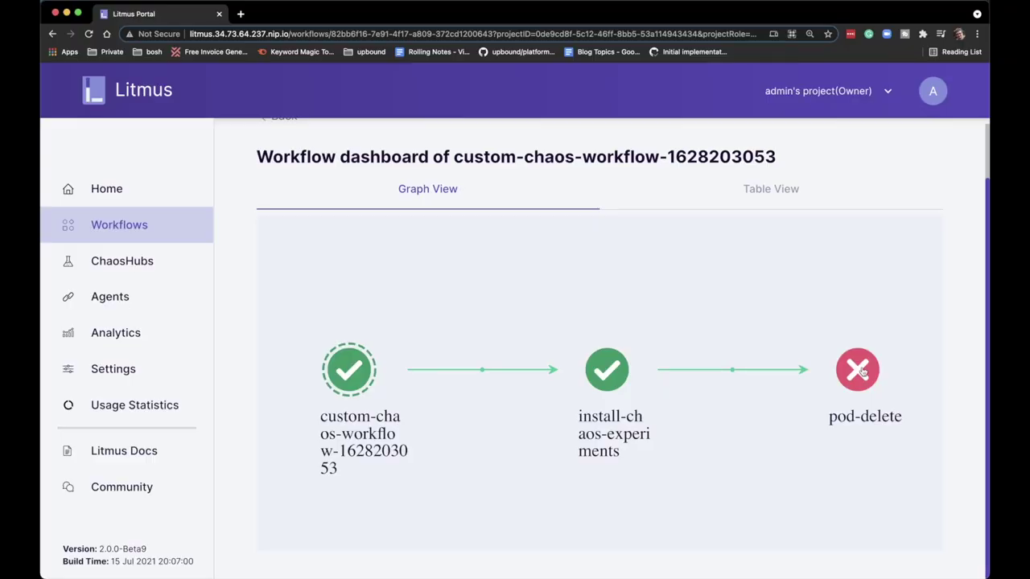
- Open the pod-delete step's details and logs from the workflow's table view
left_click(858, 368)
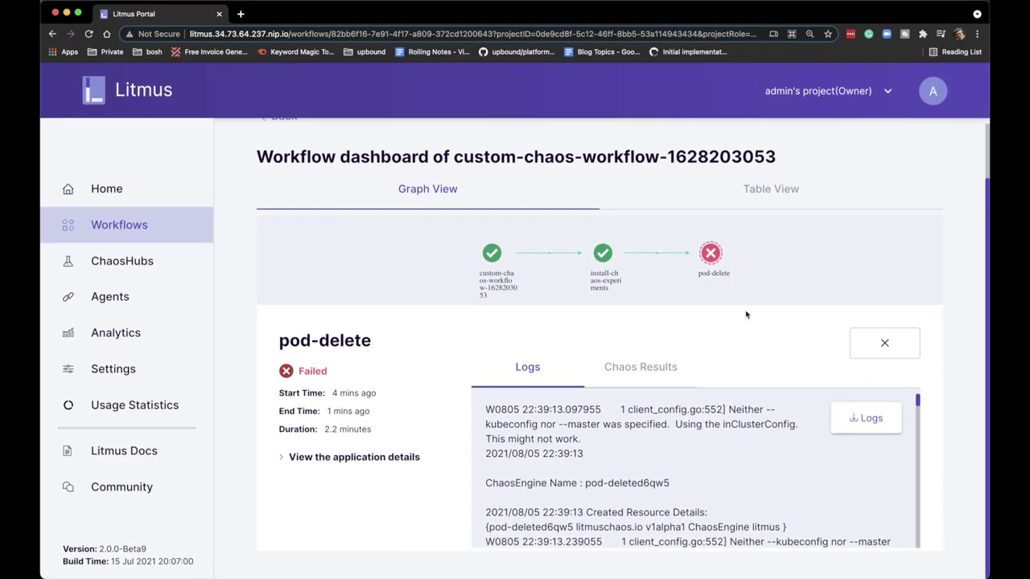
left_click(770, 198)
scroll(596, 408, "down", 2)
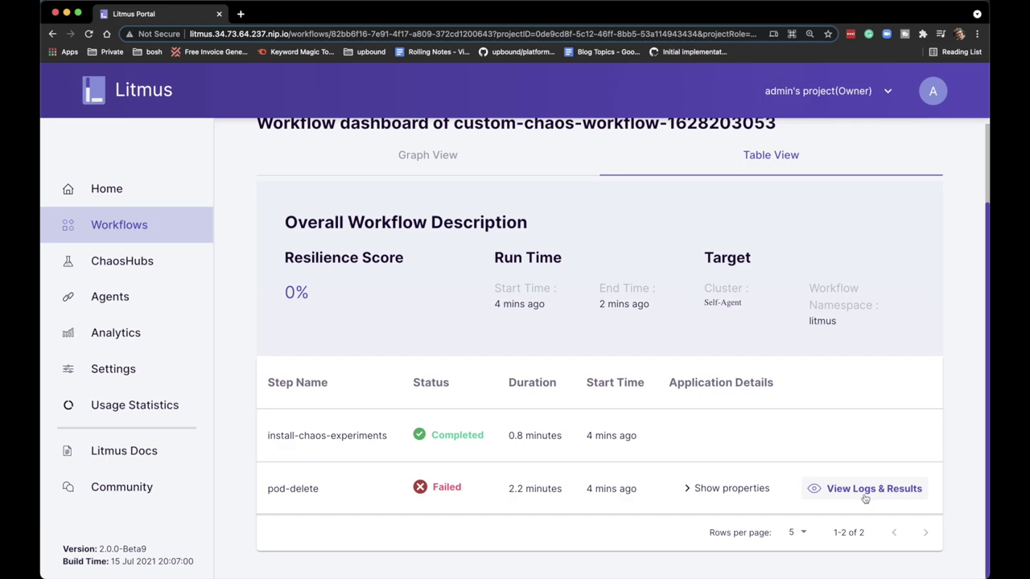
left_click(813, 489)
- Read the pod-delete logs, noting the expected 200 response code, and show its Chaos Results
scroll(753, 434, "down", 5)
scroll(753, 434, "down", 5)
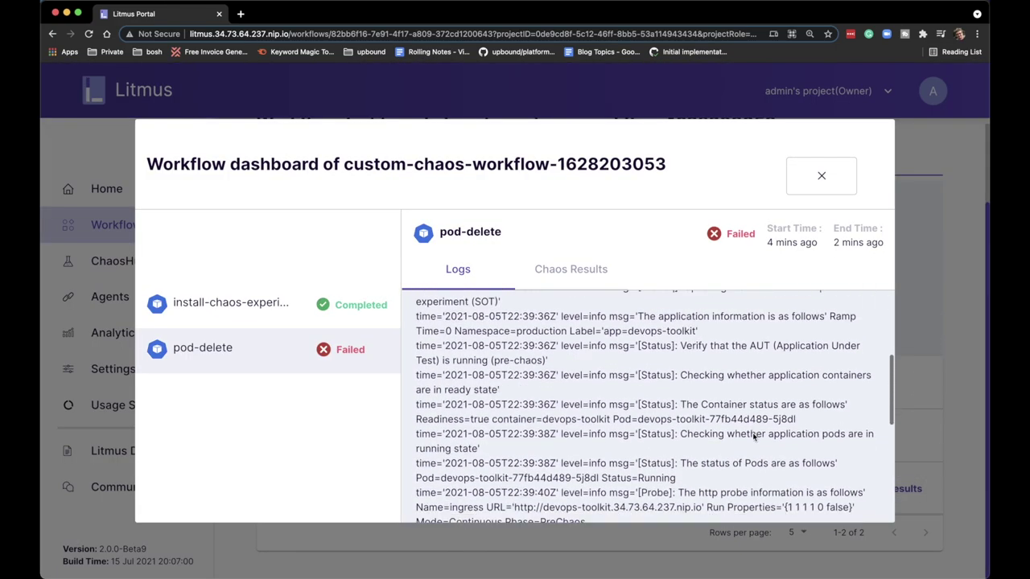
left_click_drag(514, 381, 703, 381)
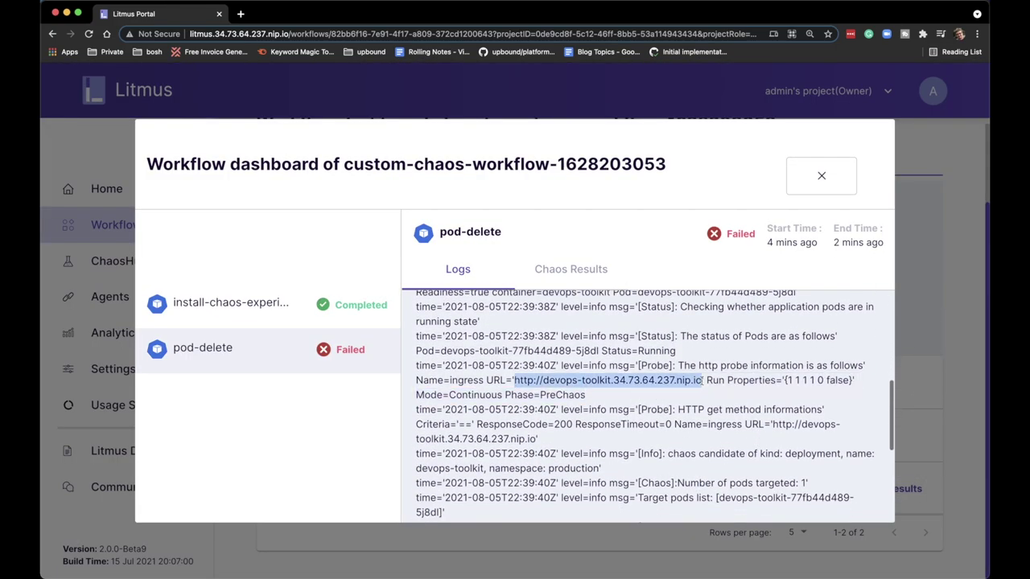
scroll(702, 380, "down", 5)
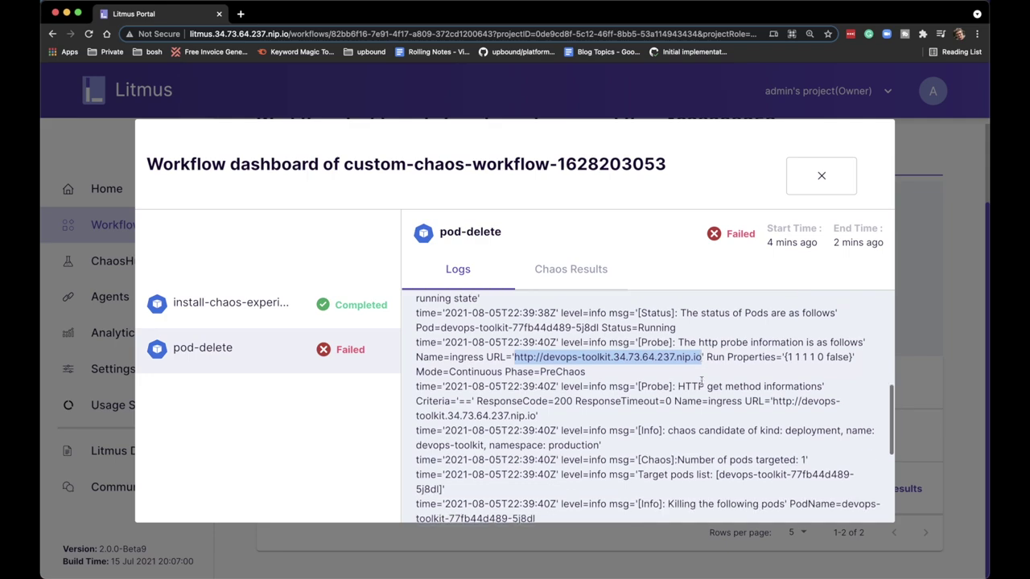
scroll(701, 380, "down", 2)
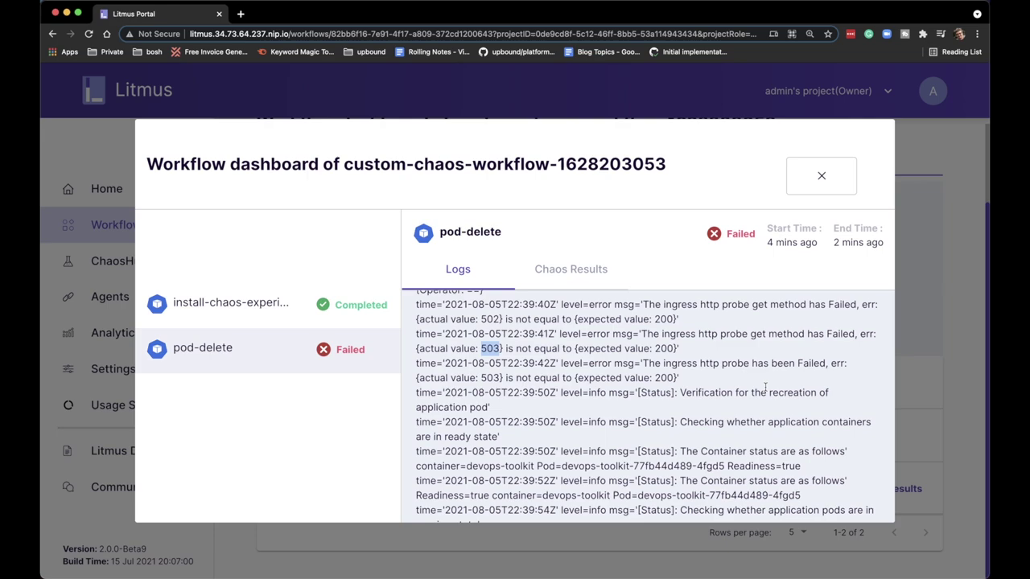
double_click(664, 348)
scroll(665, 378, "down", 2)
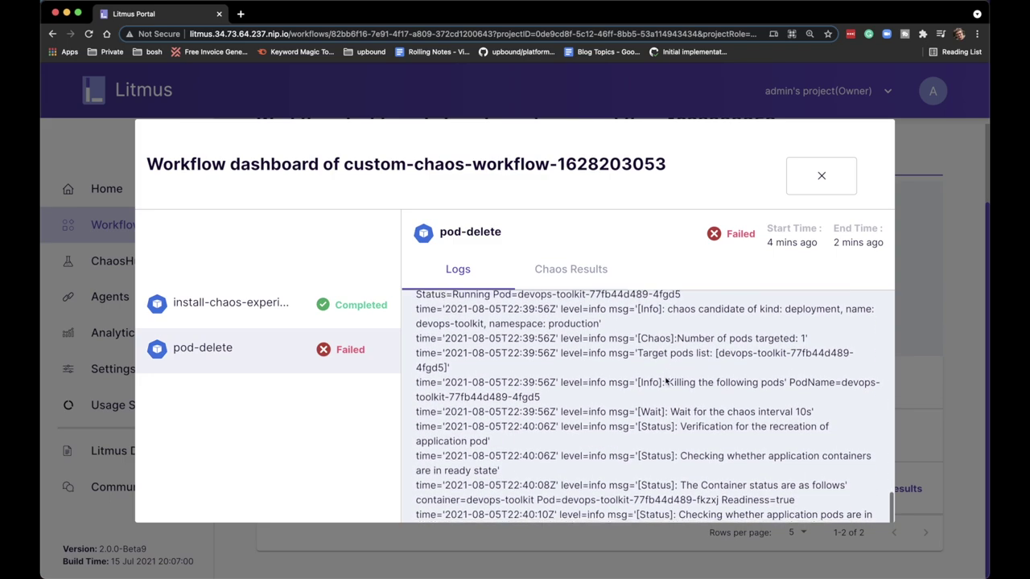
scroll(664, 378, "down", 3)
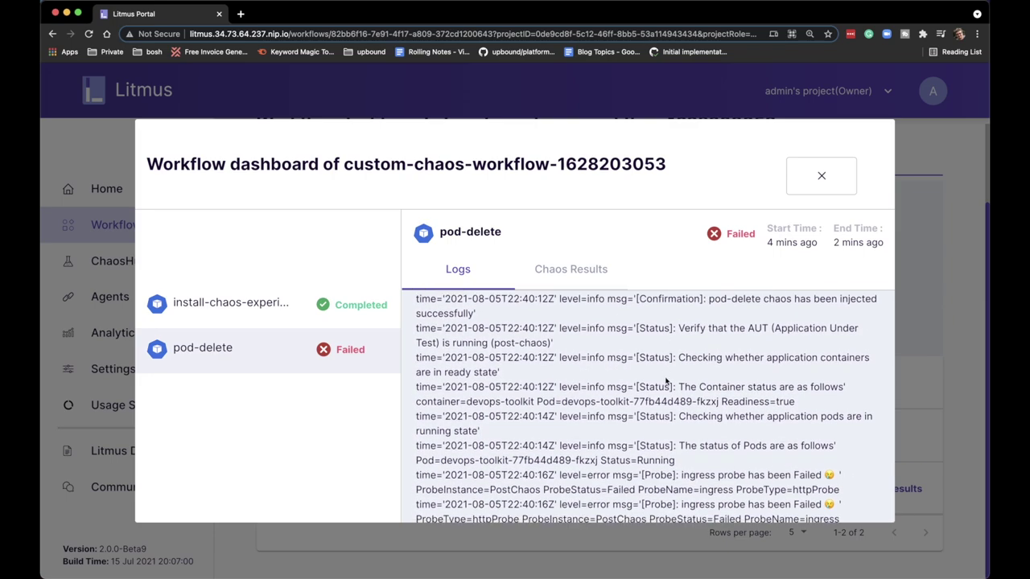
left_click_drag(686, 404, 840, 427)
scroll(839, 429, "down", 2)
scroll(839, 428, "down", 2)
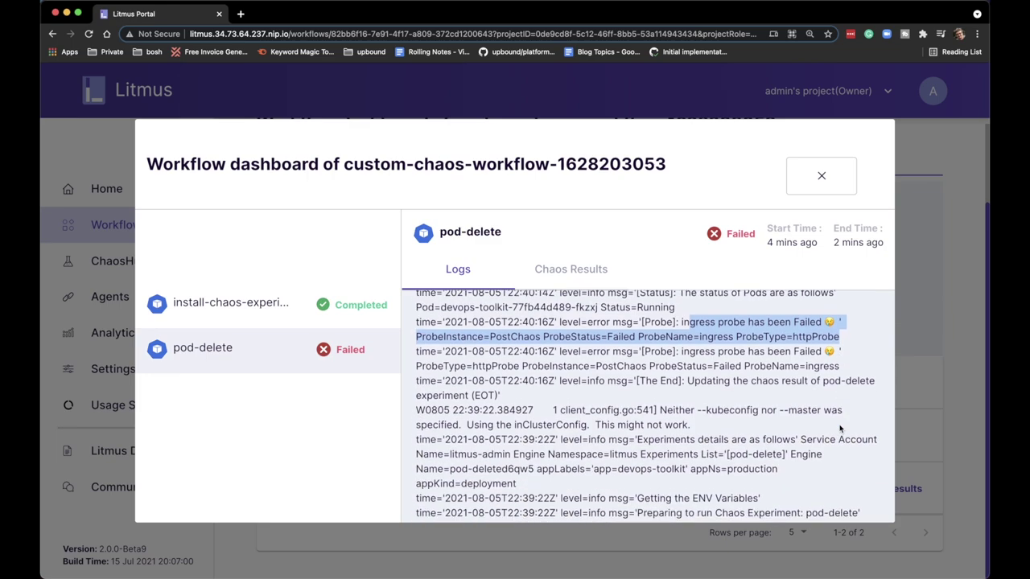
left_click(592, 274)
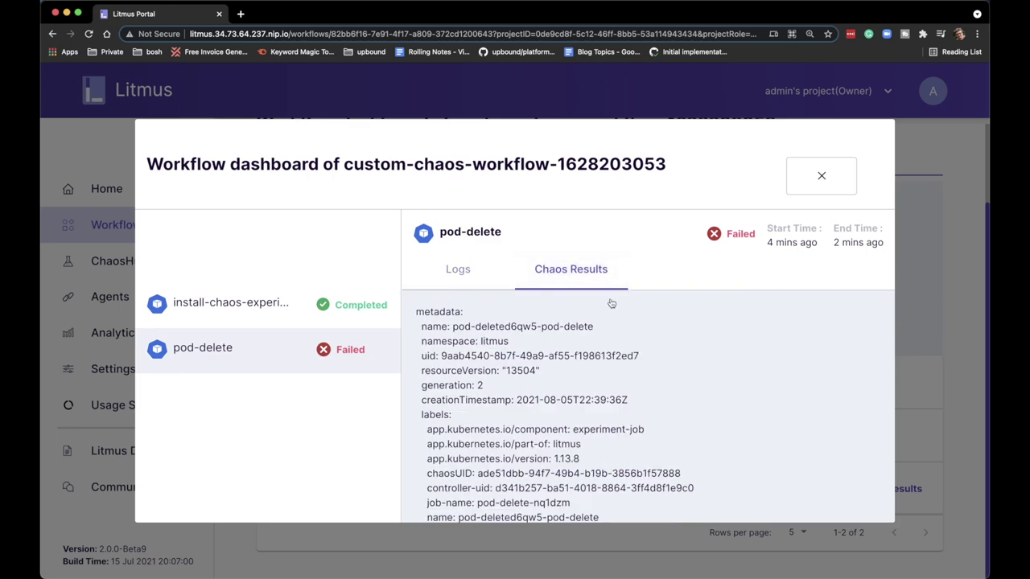
- Scroll the chaos result to its status and highlight probeSuccessPercentage "0" beside verdict Fail
scroll(639, 415, "down", 5)
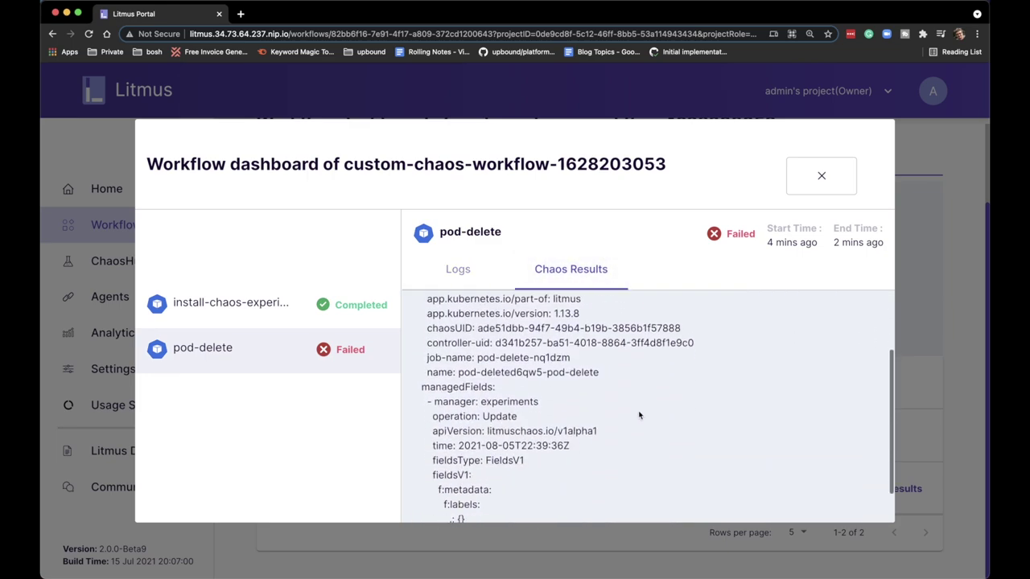
scroll(639, 416, "down", 5)
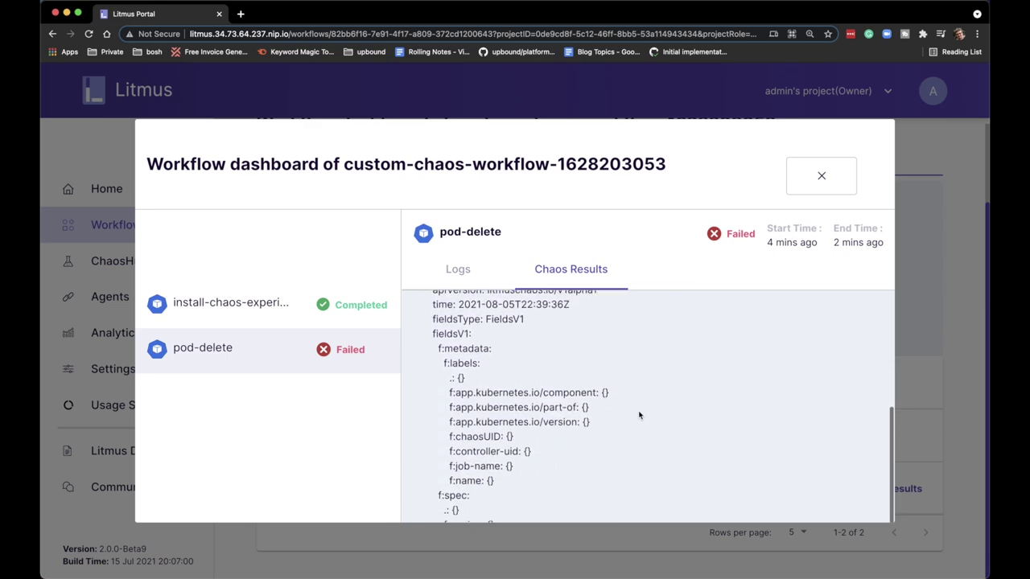
scroll(640, 415, "down", 5)
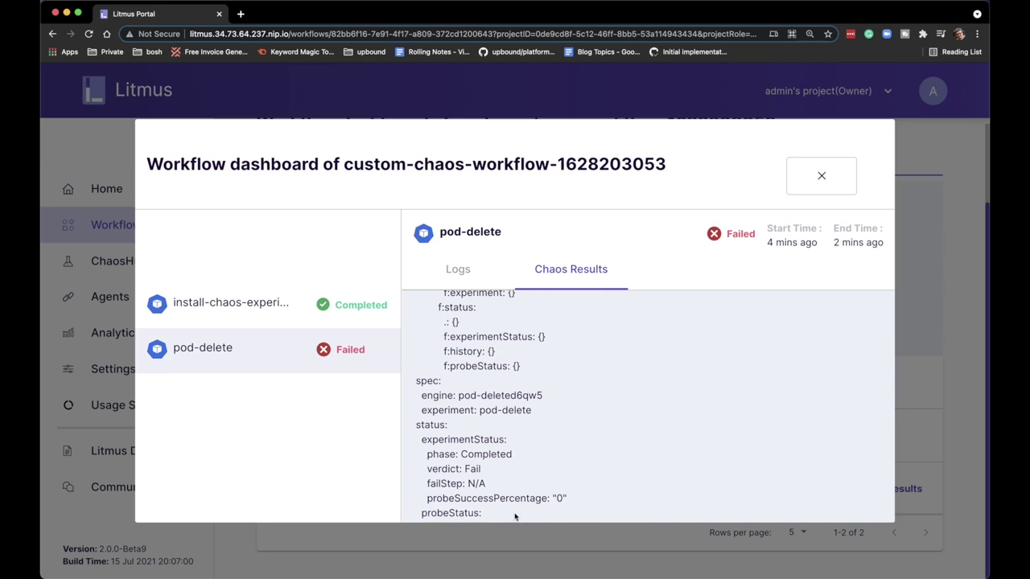
triple_click(512, 500)
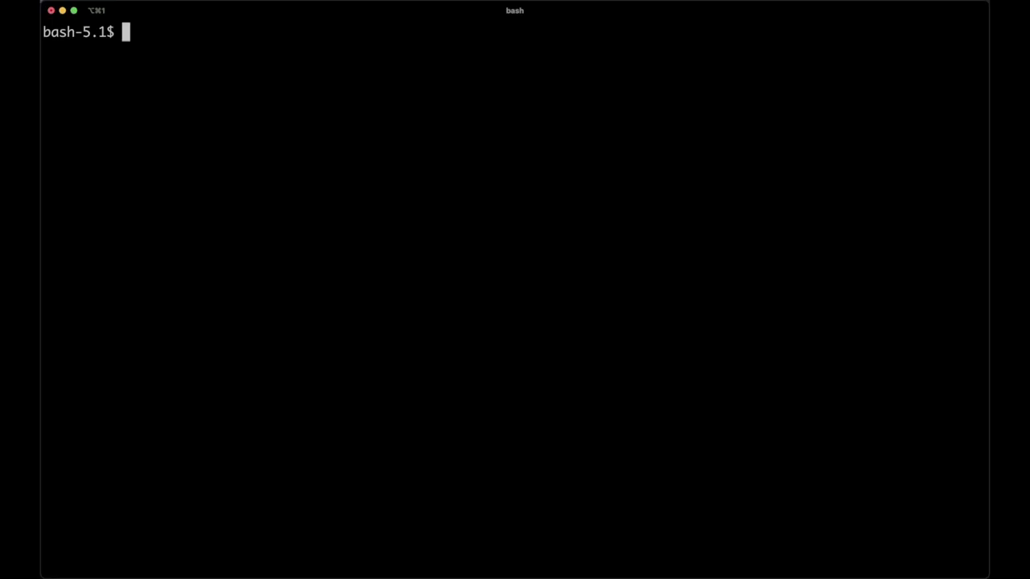
- Change replicas from 1 to 3 in kustomize/base/deployment.yaml with vim and save
type("vim k")
key("Tab")
type("ba")
key("Tab")
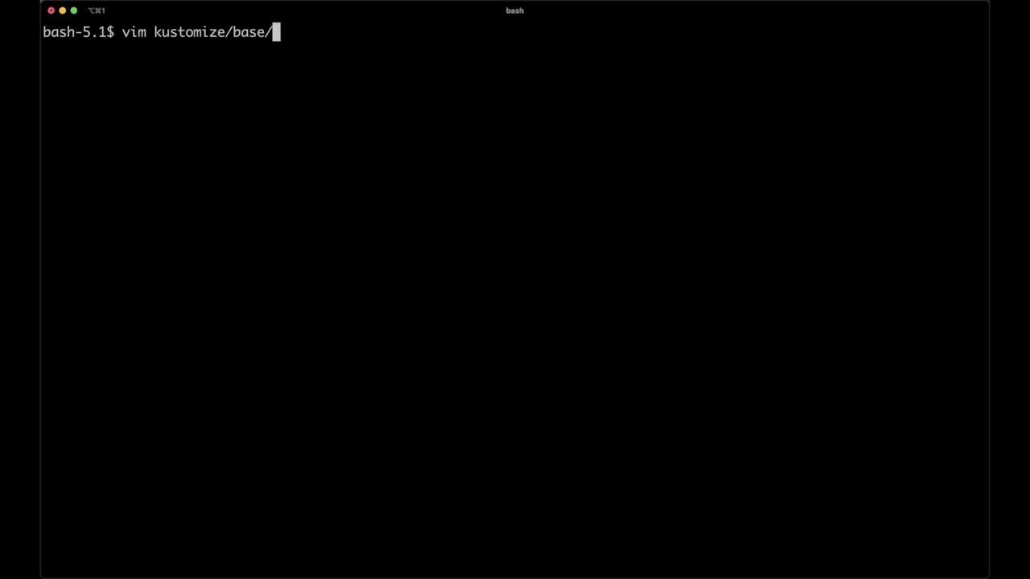
type("de")
key("Tab")
key("Return")
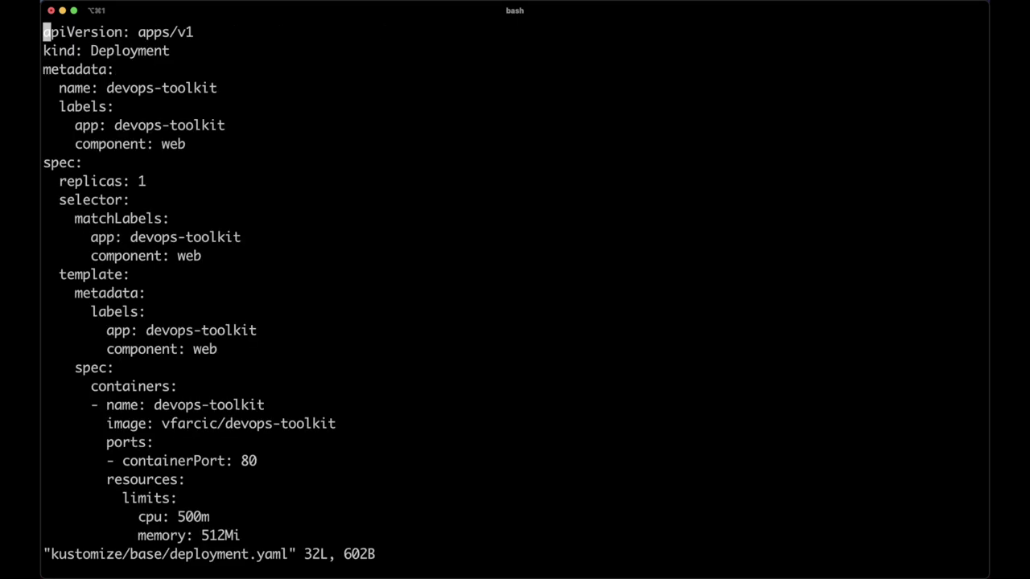
key("Down")
key("Down")
key("Down")
key("Down")
key("Down")
key("Down")
key("Down")
key("Down")
key("Down")
key("Down")
key("Up")
key("Up")
key("shift+a")
key("BackSpace")
type("3")
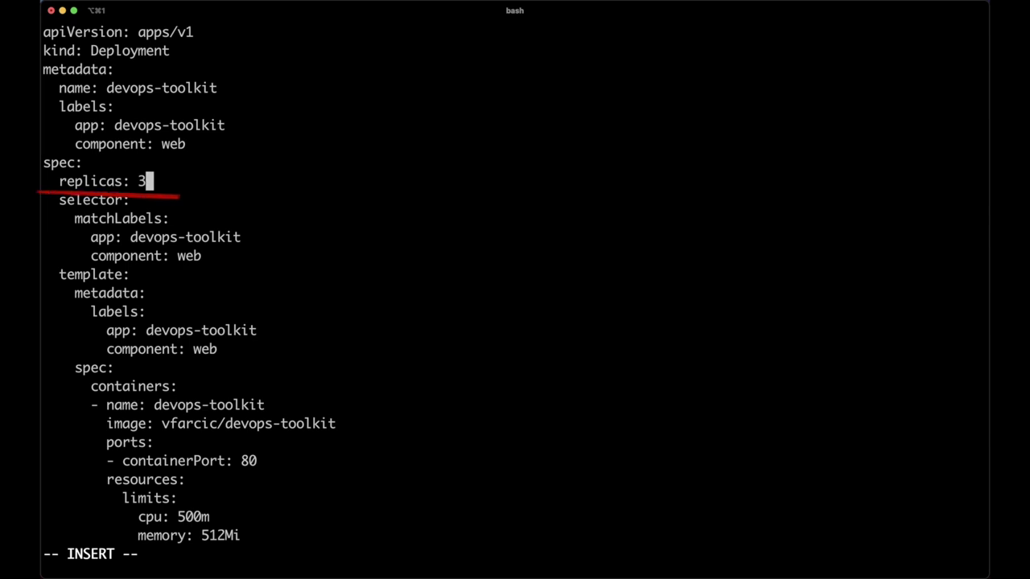
key("Escape")
type(":wq")
key("Return")
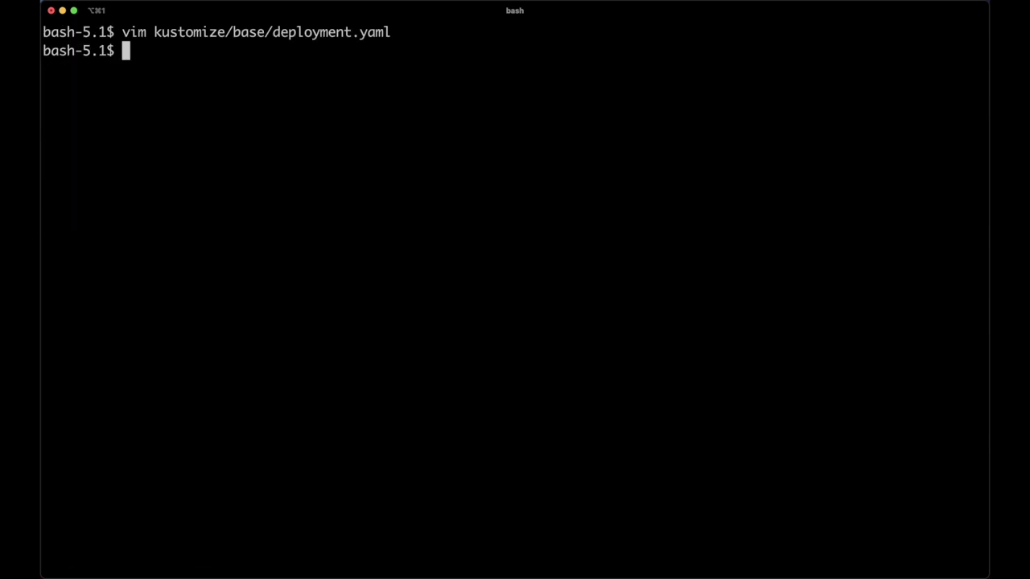
- Apply the overlay with kubectl --namespace production apply --kustomize kustomize/overlays/production
type("kubectl --namespace prod")
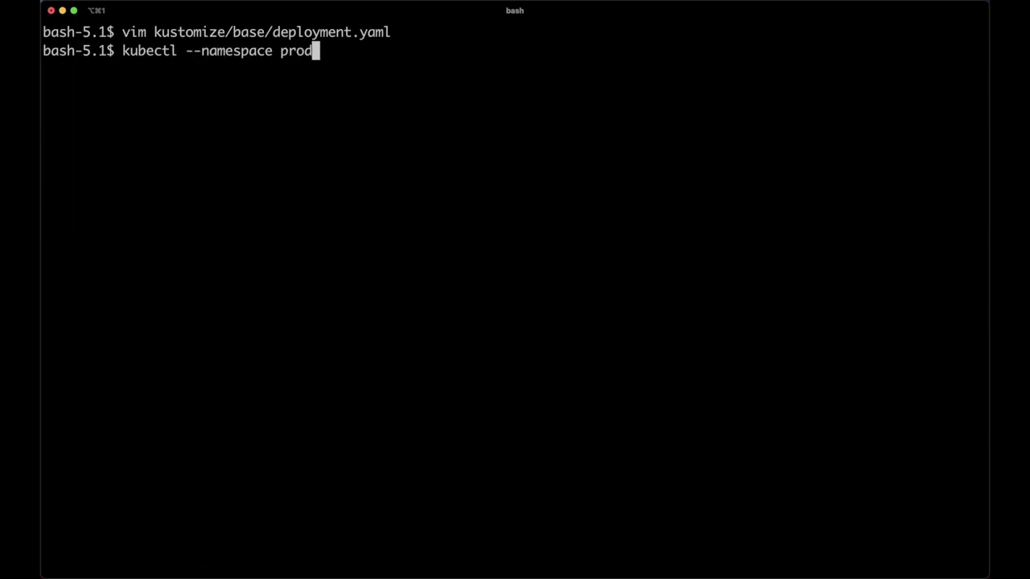
type("uction apply --kustomize")
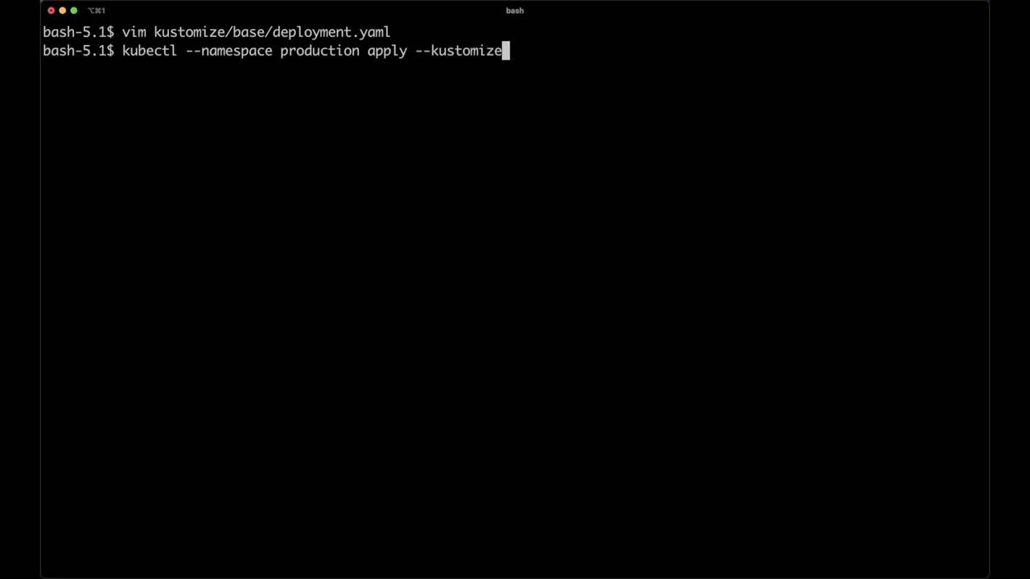
type(" kustomize/overlays/pr")
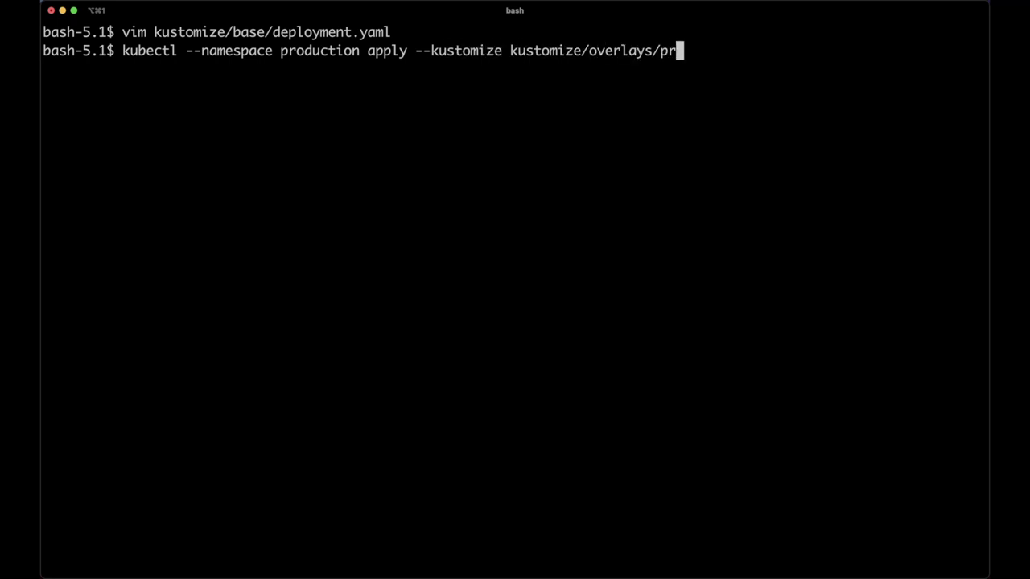
key("Tab")
key("Return")
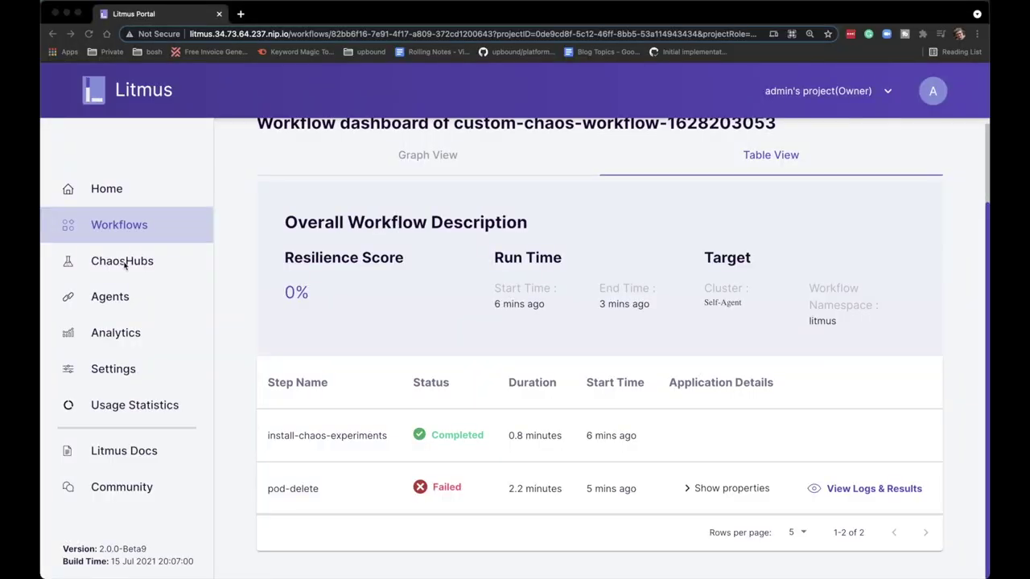
left_click(122, 228)
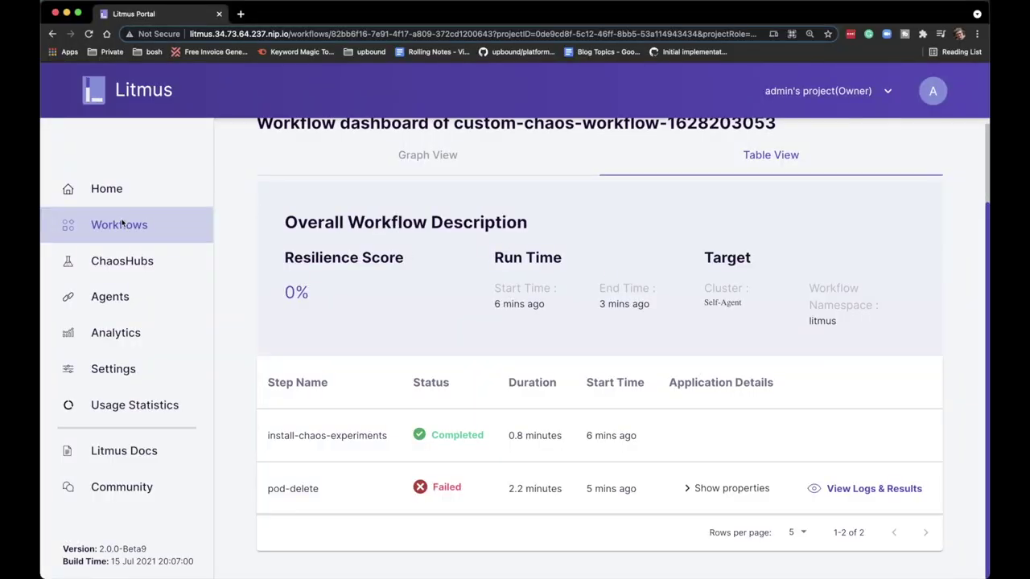
left_click(122, 227)
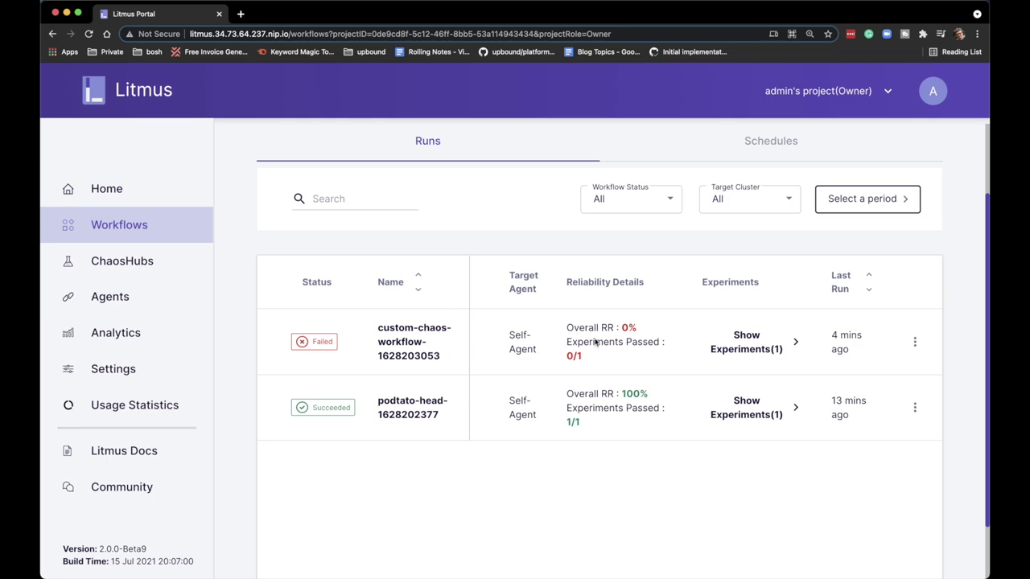
left_click(746, 352)
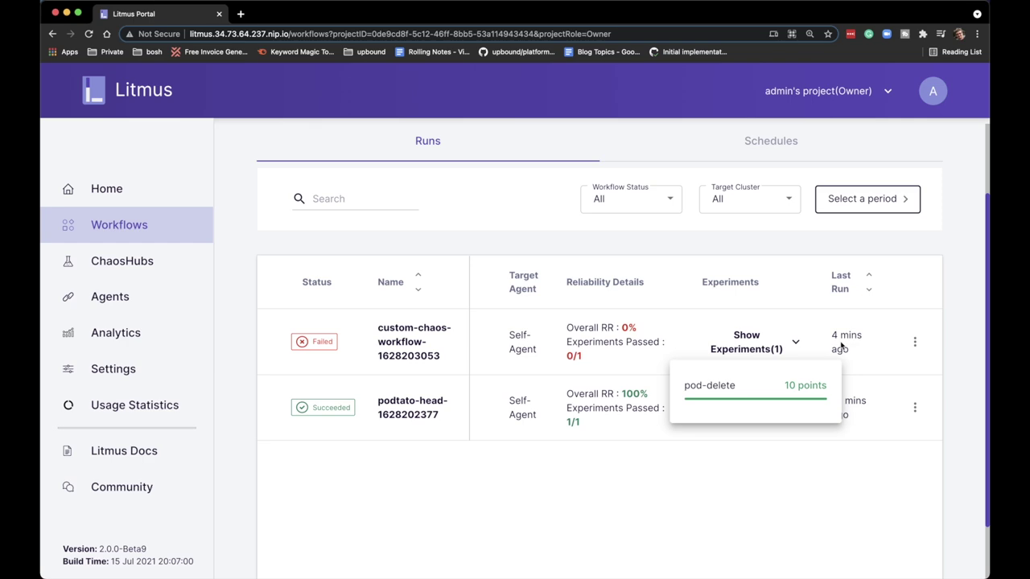
left_click(933, 354)
left_click(914, 345)
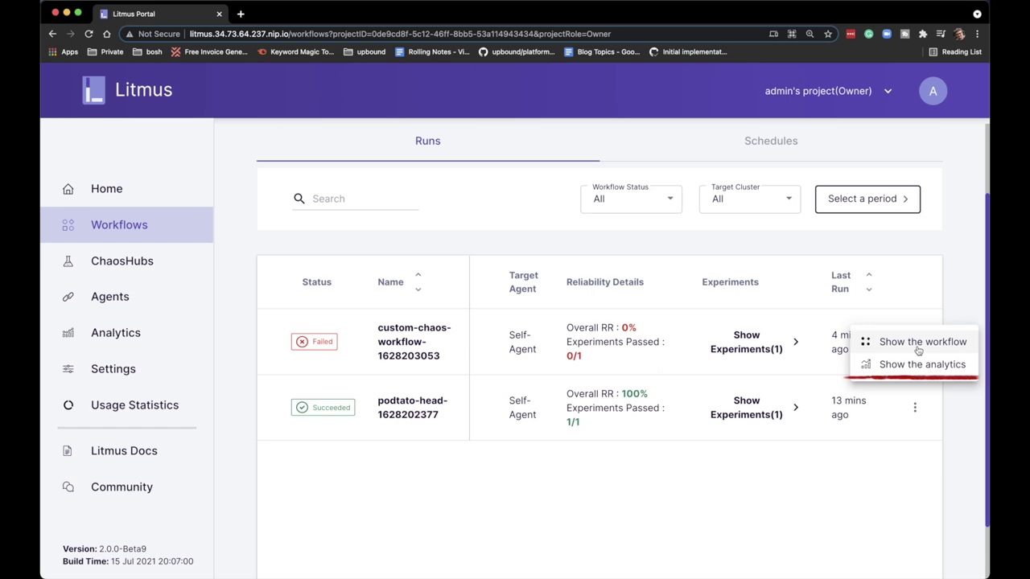
left_click(918, 344)
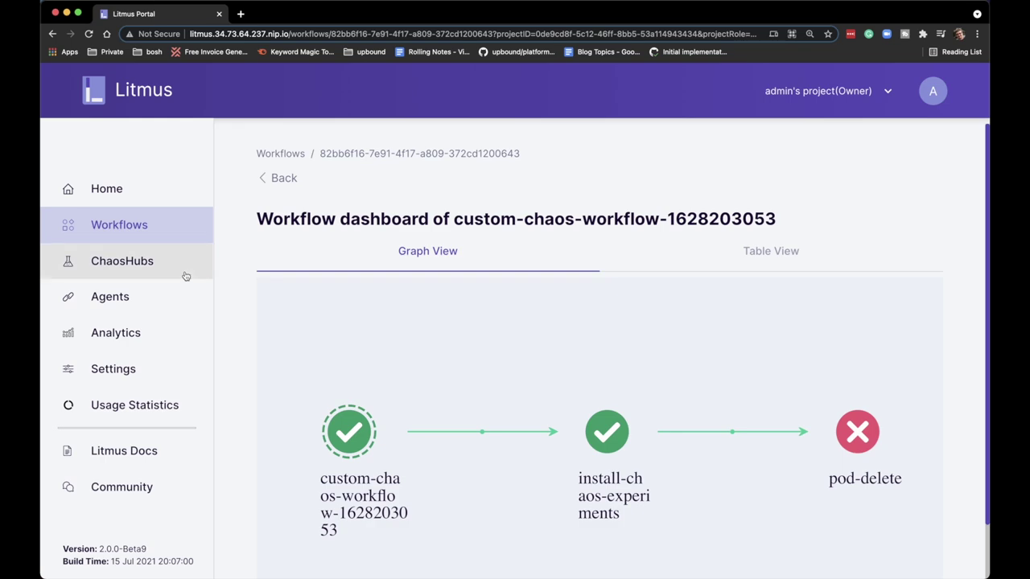
left_click(147, 235)
left_click(915, 437)
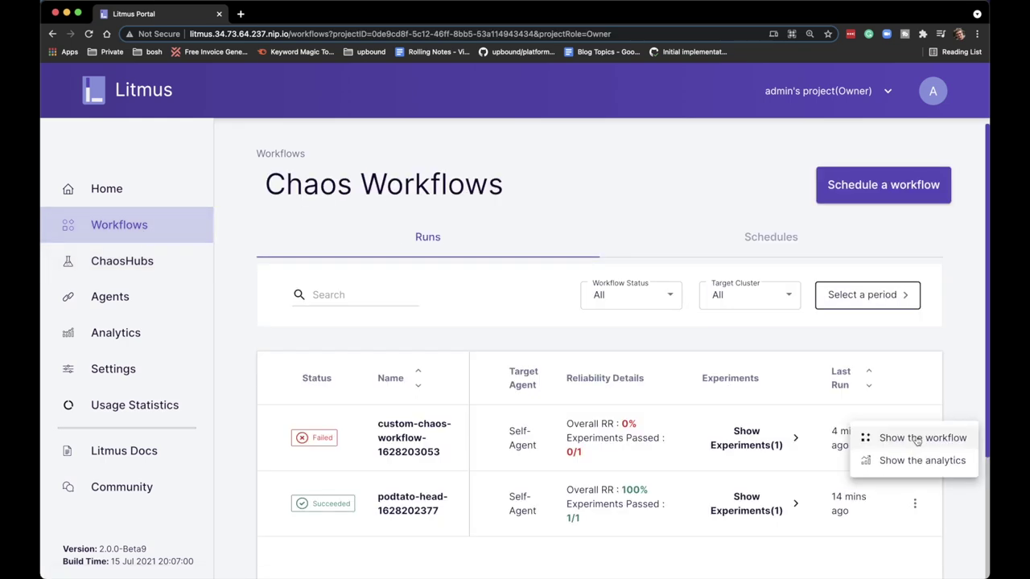
left_click(915, 461)
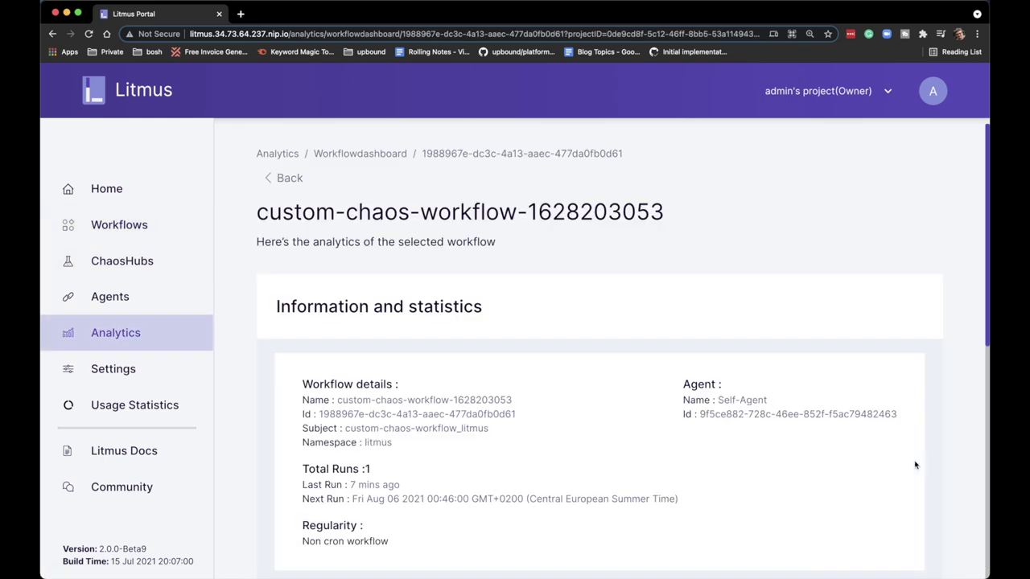
scroll(915, 465, "down", 3)
scroll(916, 465, "down", 2)
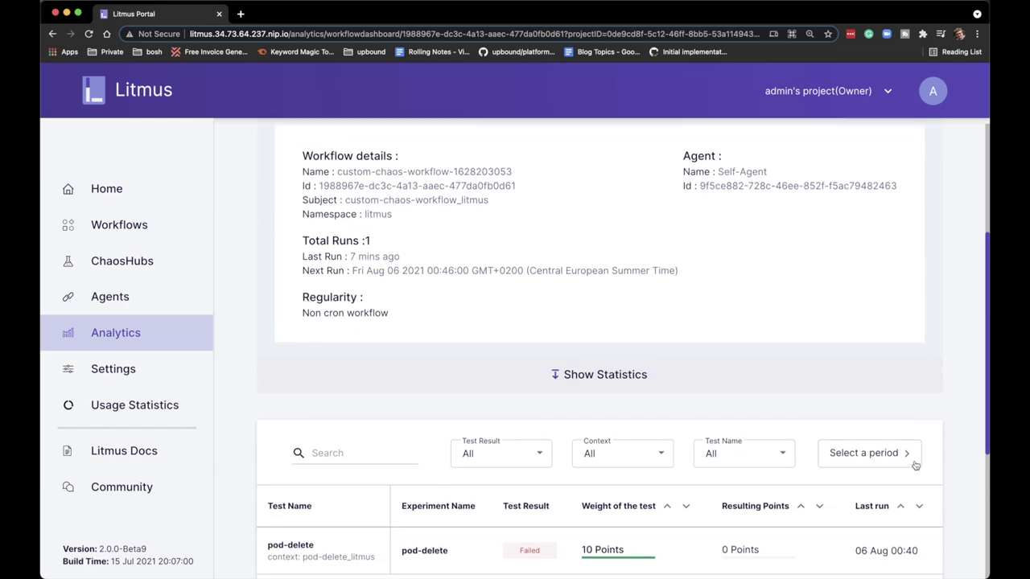